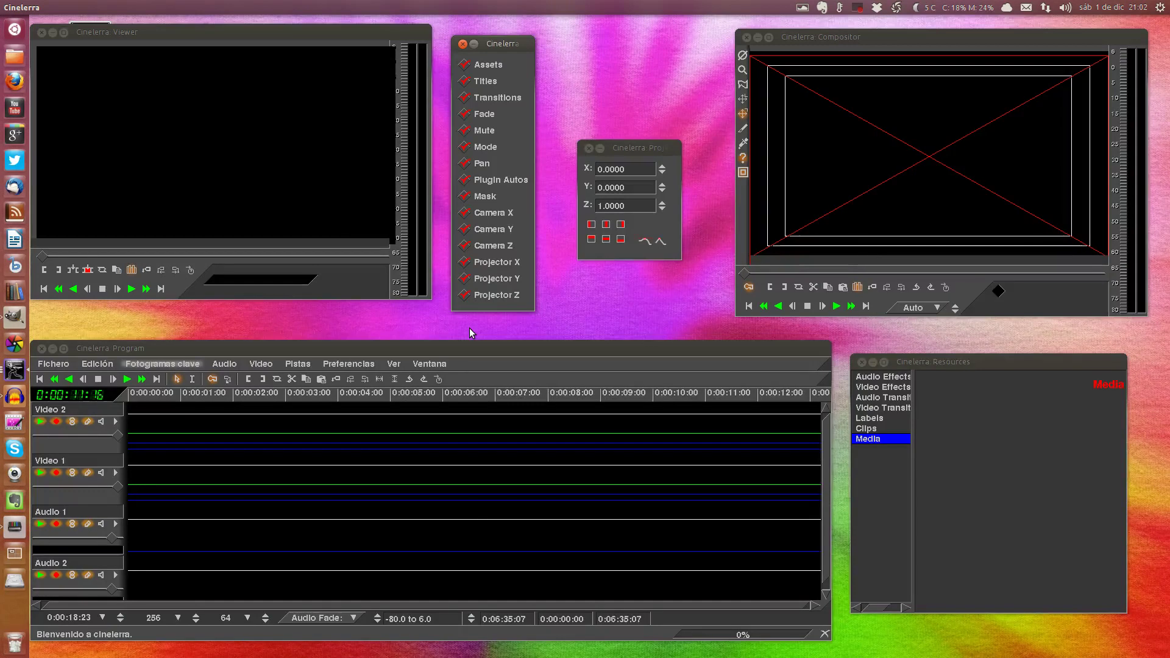
Step: Load cruzados y lomo.mp4 from the Escritorio into Cinelerra's media resources
key(o)
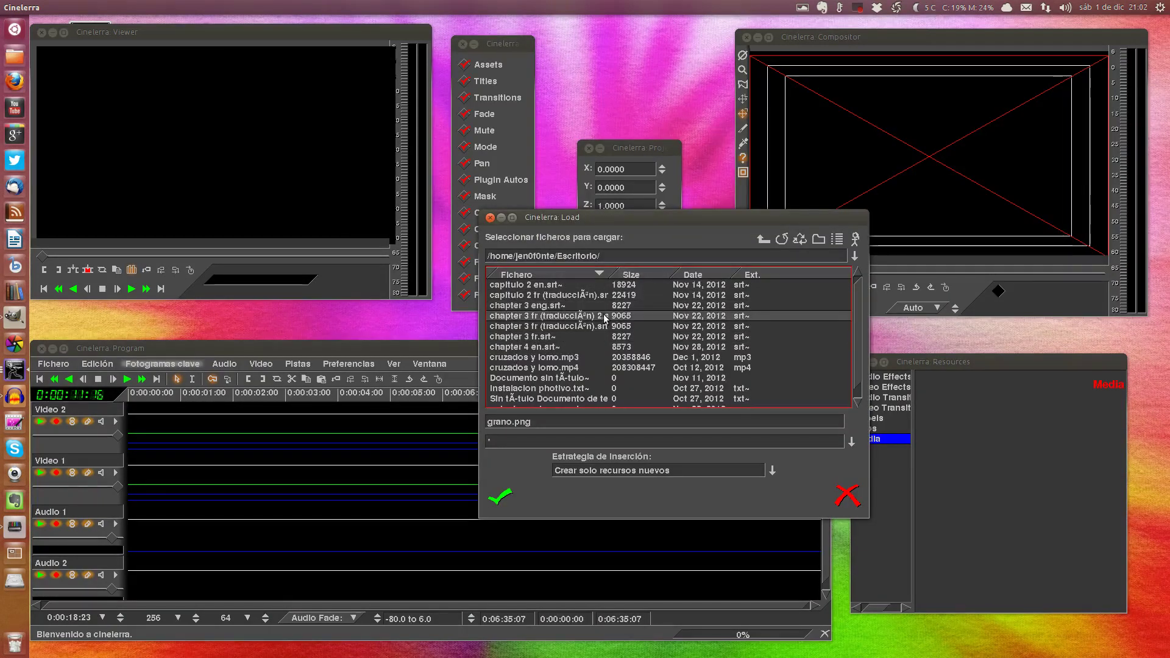
click(594, 358)
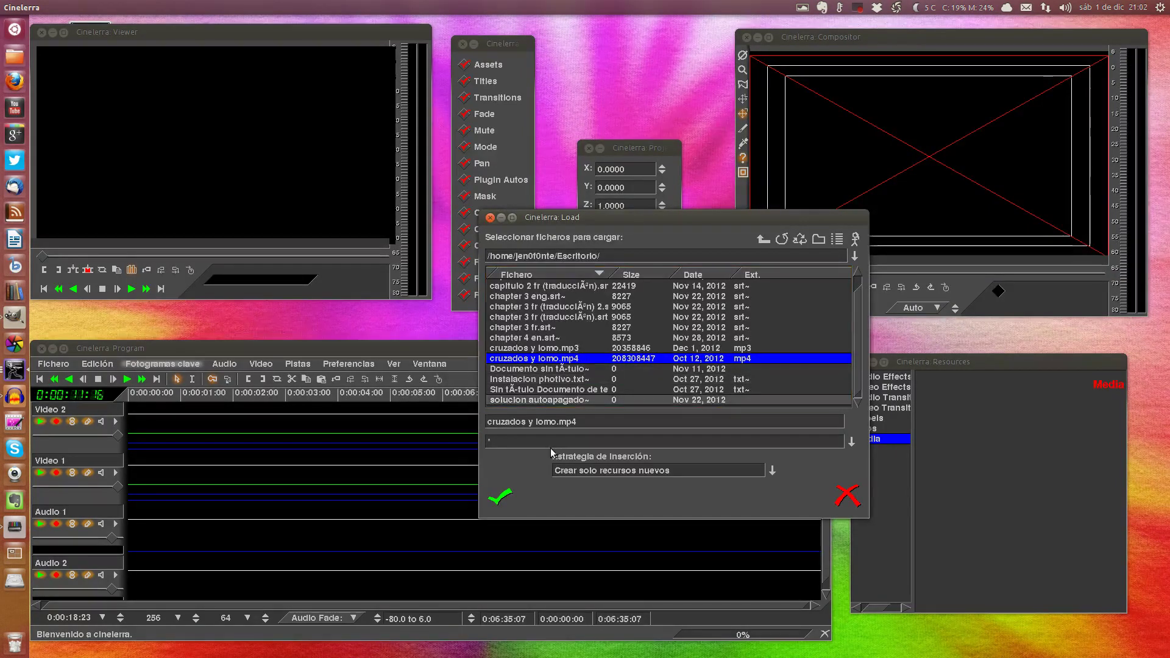
click(501, 498)
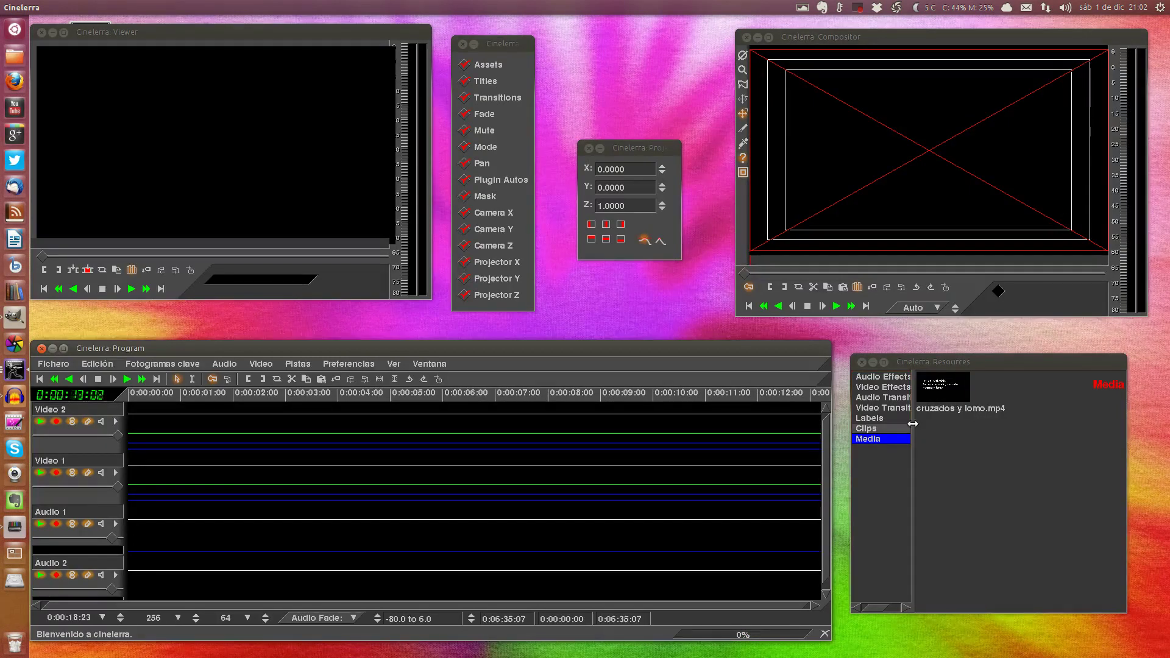
Step: Place cruzados y lomo.mp4 on Video 1 and both audio tracks, with the play position near one second
drag(938, 393, 297, 486)
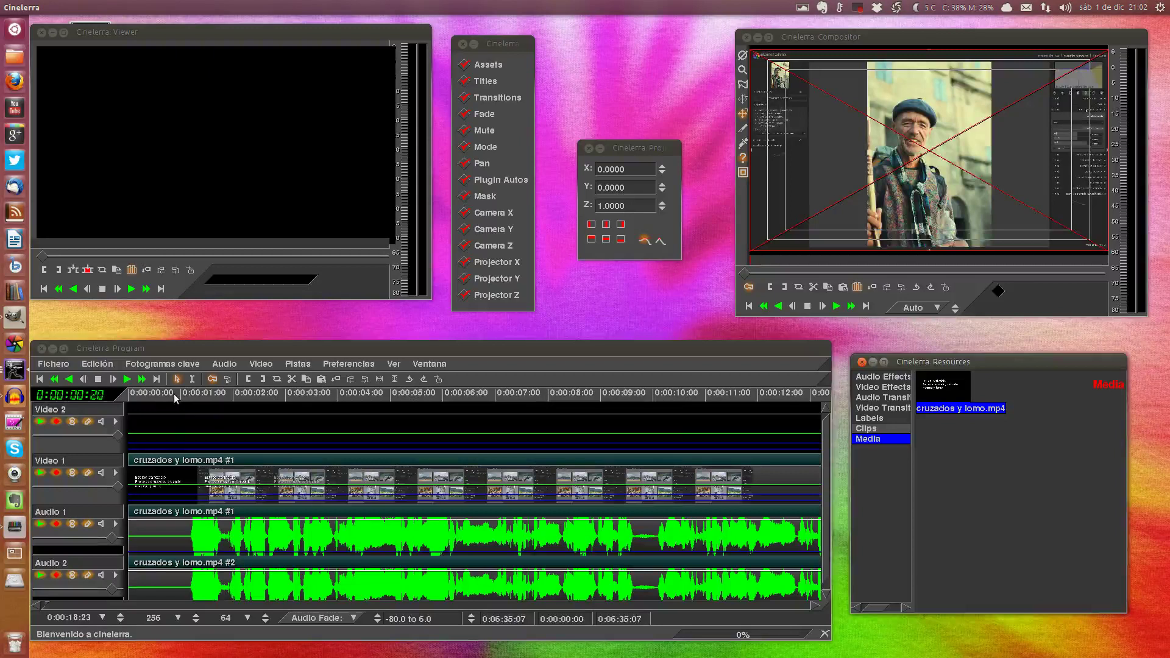
click(181, 393)
click(186, 394)
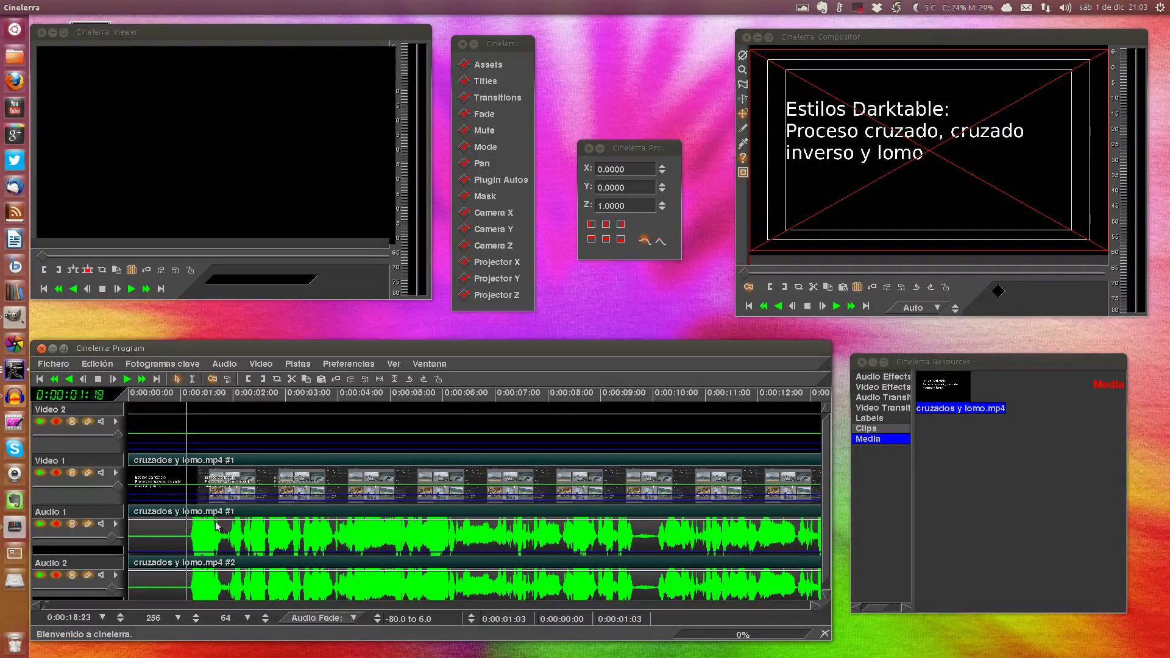
click(184, 398)
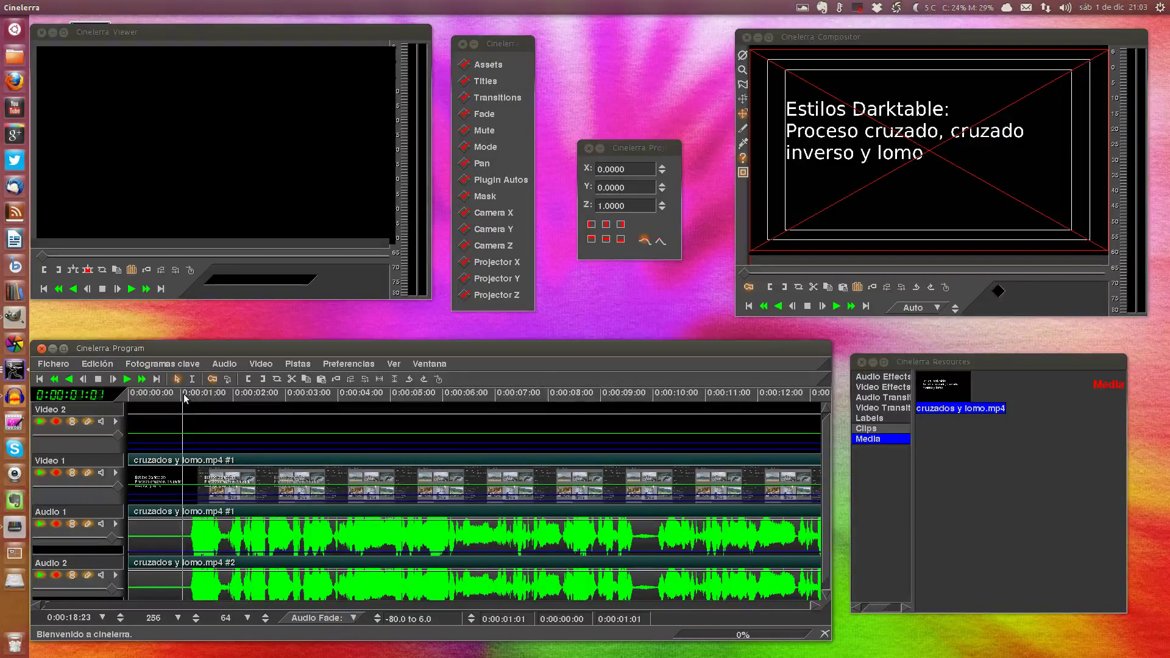
Step: Preview the timeline, then stop playback and dismiss the error message
key(space)
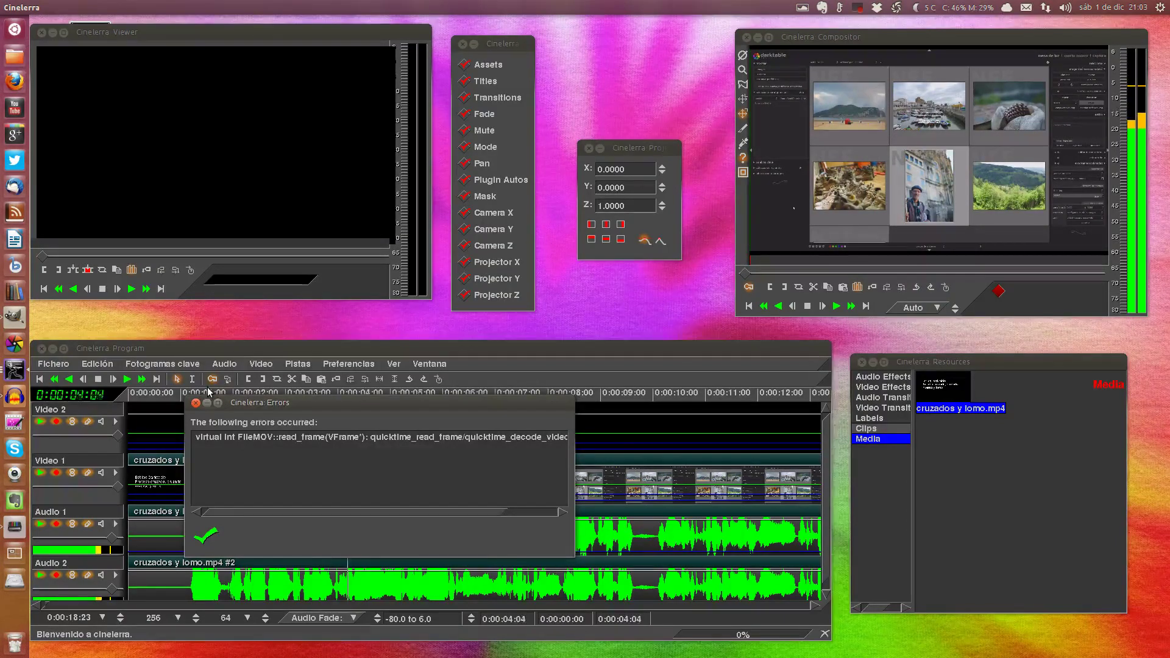
click(207, 403)
key(space)
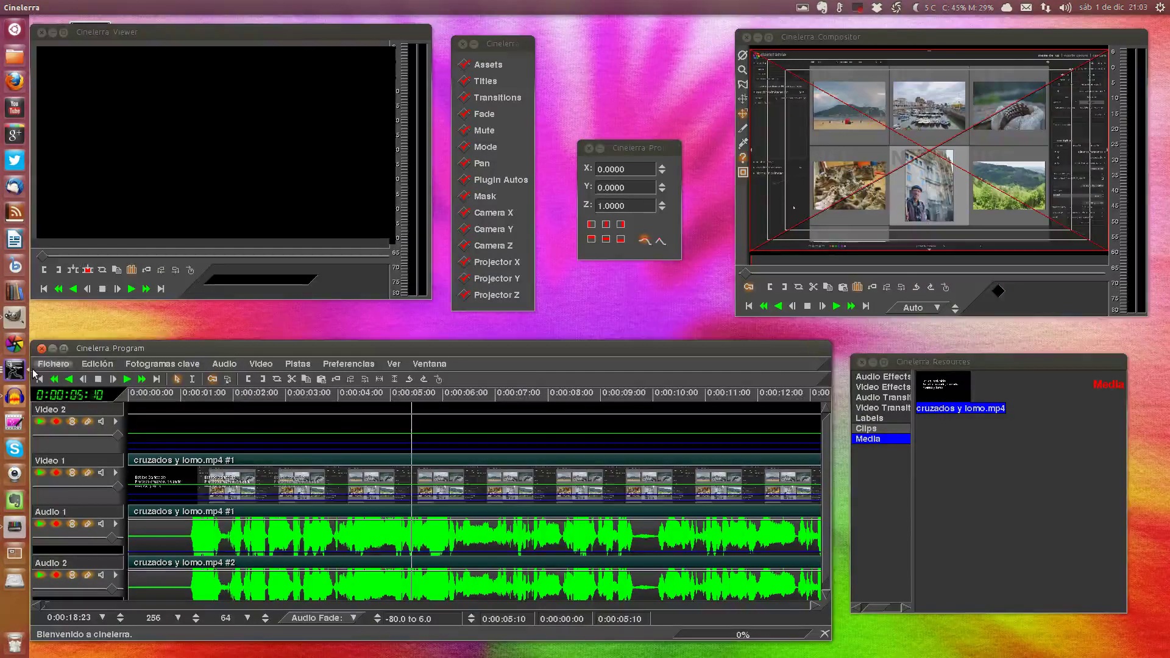
click(13, 373)
click(304, 404)
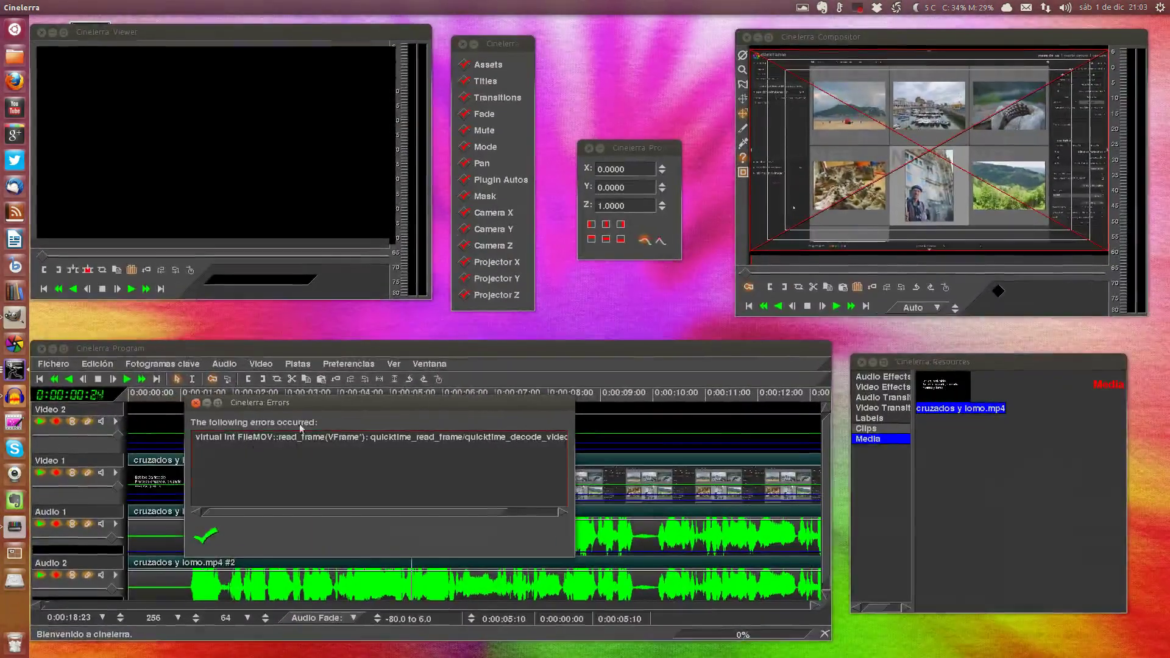
drag(304, 404, 416, 405)
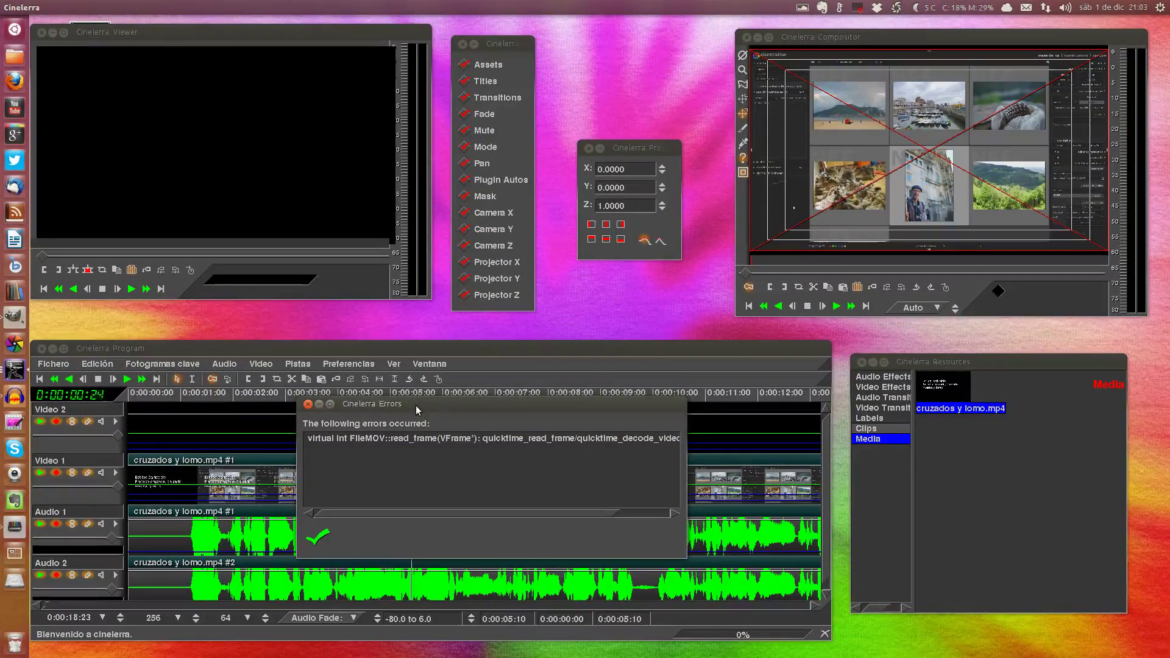
click(321, 405)
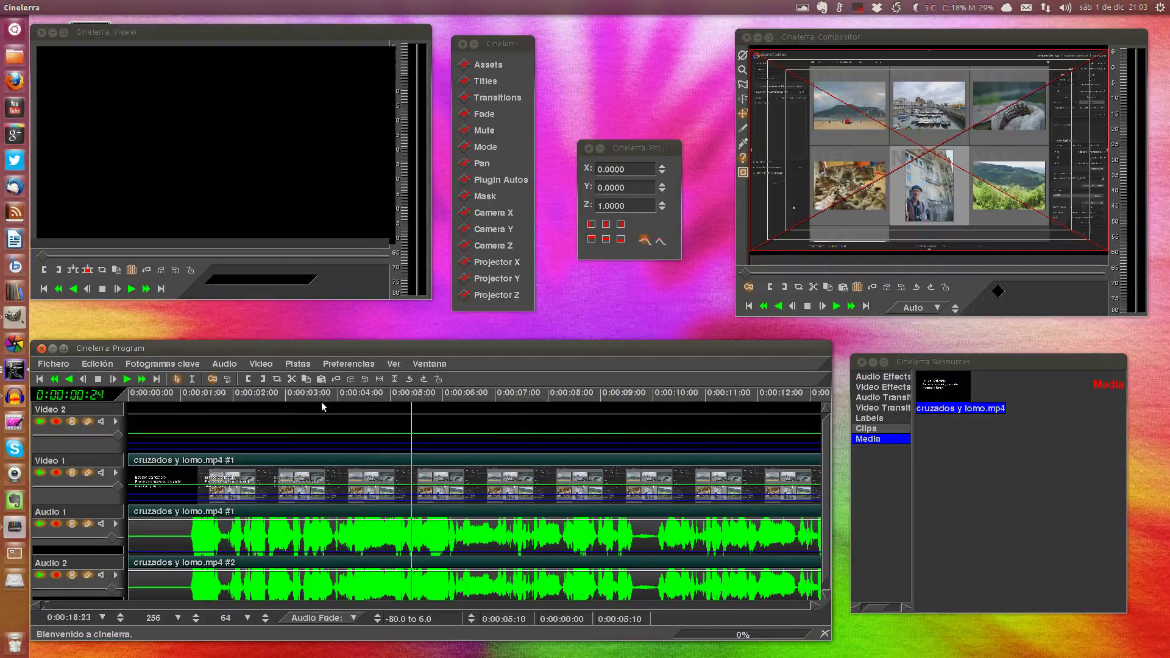
Step: Rearrange the windows and bring the Audacity cruzados y lomo project to the front
mouse_move(271, 348)
mouse_down()
mouse_move(298, 352)
mouse_move(282, 354)
mouse_up()
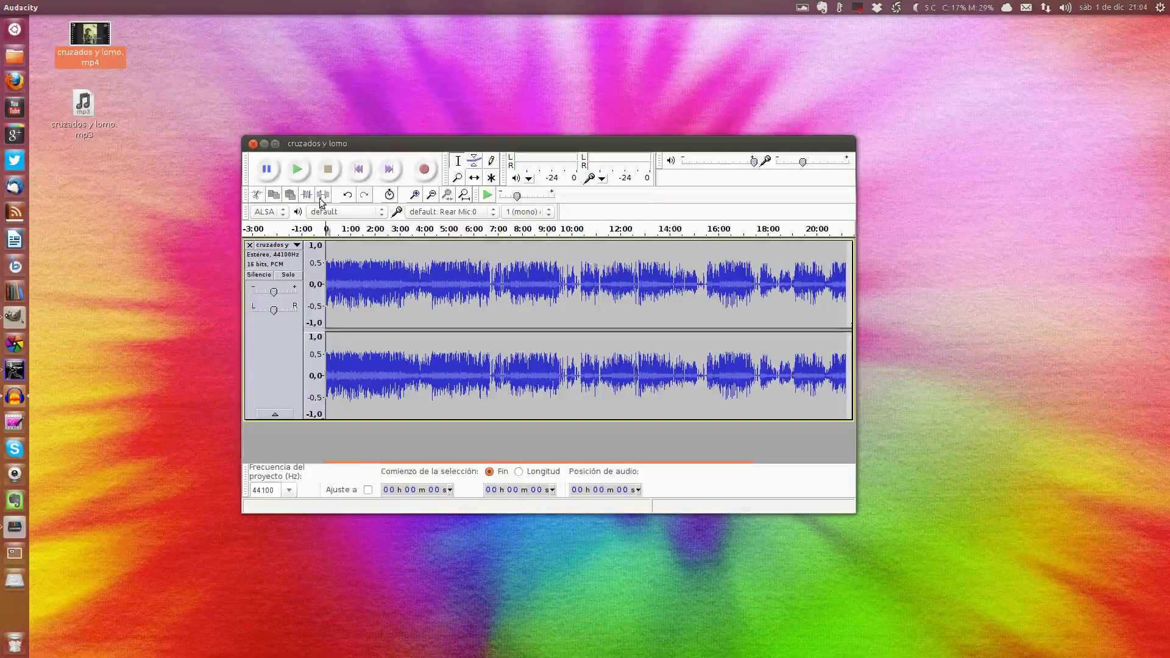
drag(335, 144, 345, 143)
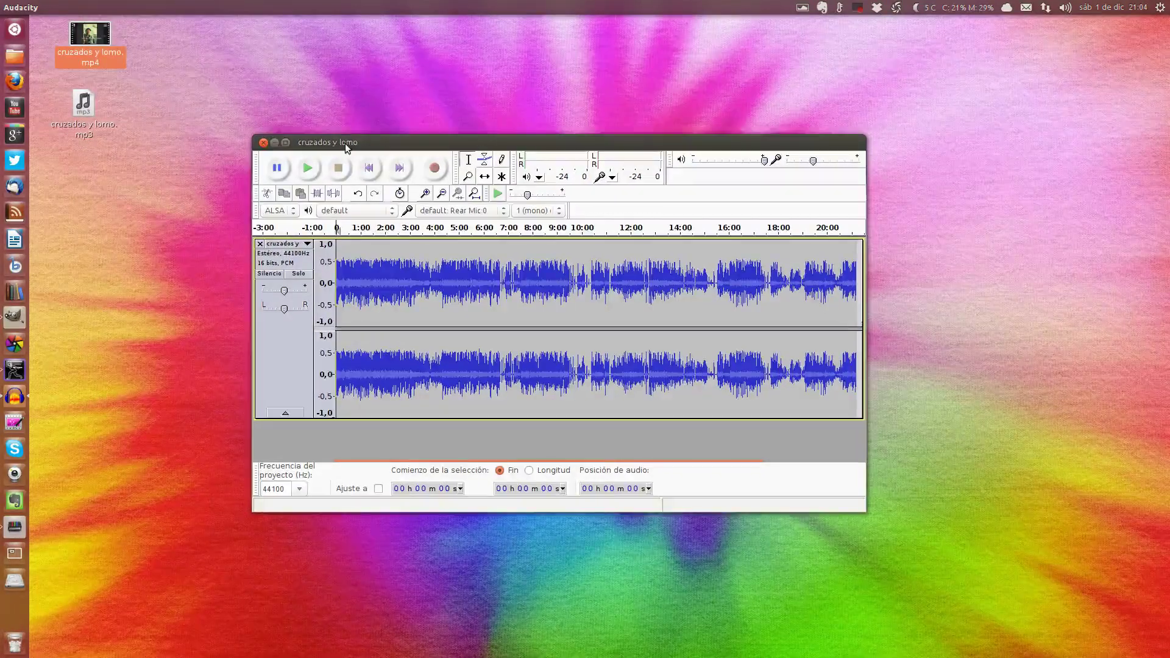
mouse_move(91, 34)
mouse_down()
mouse_move(425, 352)
mouse_move(129, 55)
mouse_up()
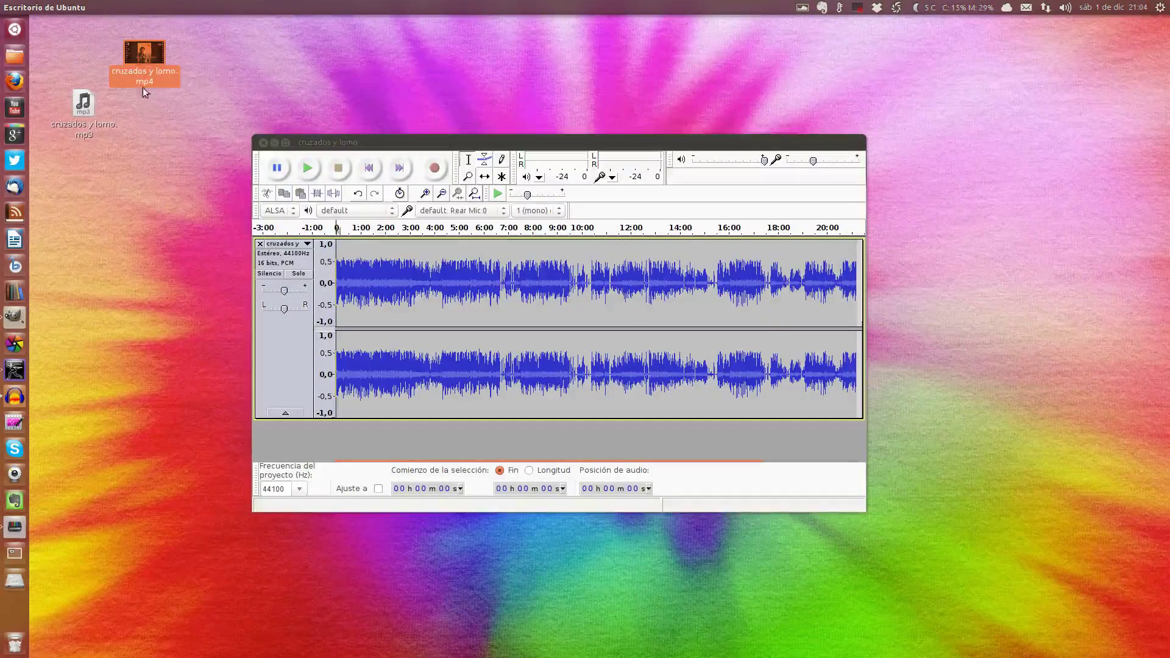
click(152, 105)
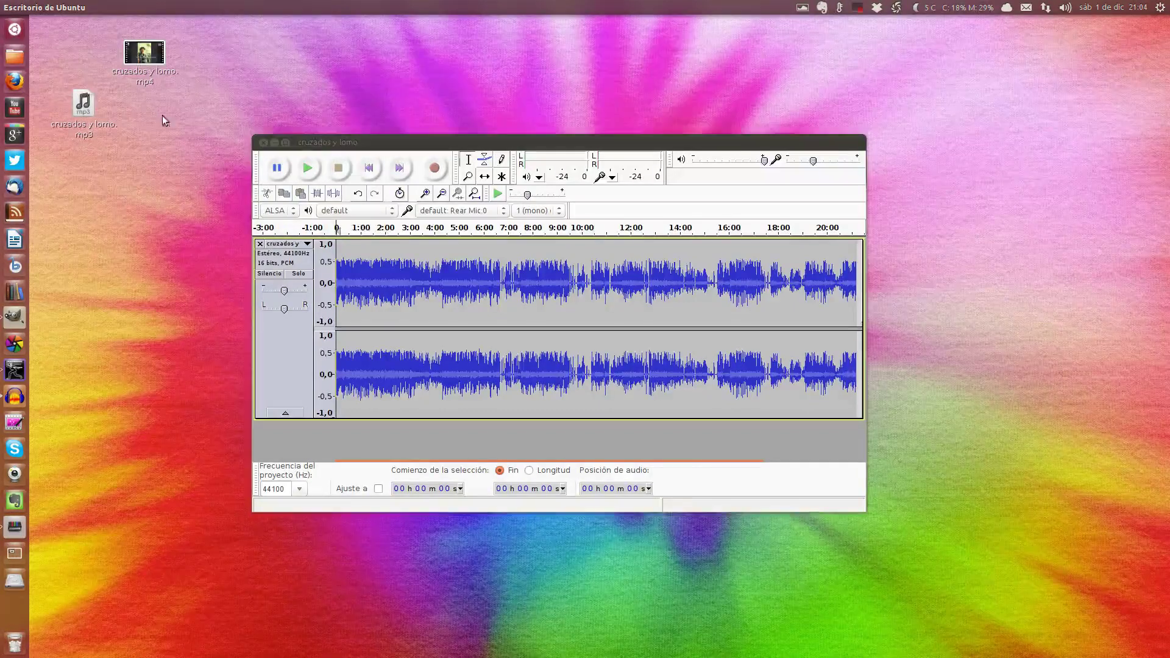
click(319, 140)
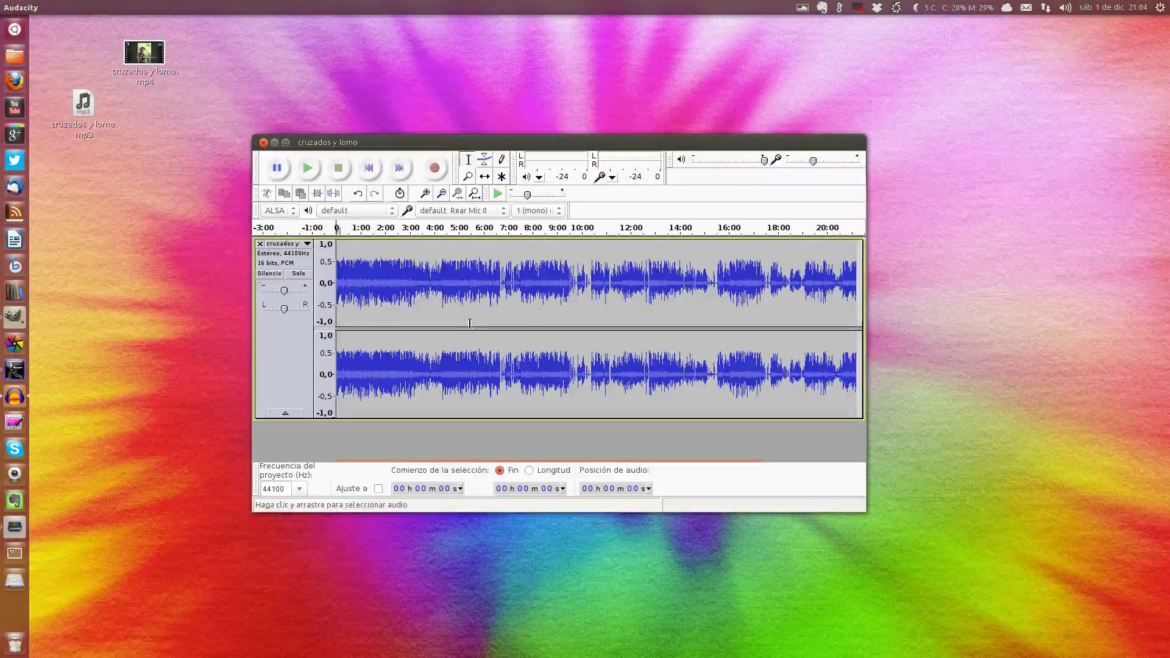
Step: Confirm the export format is MP3, cancel the export, and quit Audacity
click(57, 8)
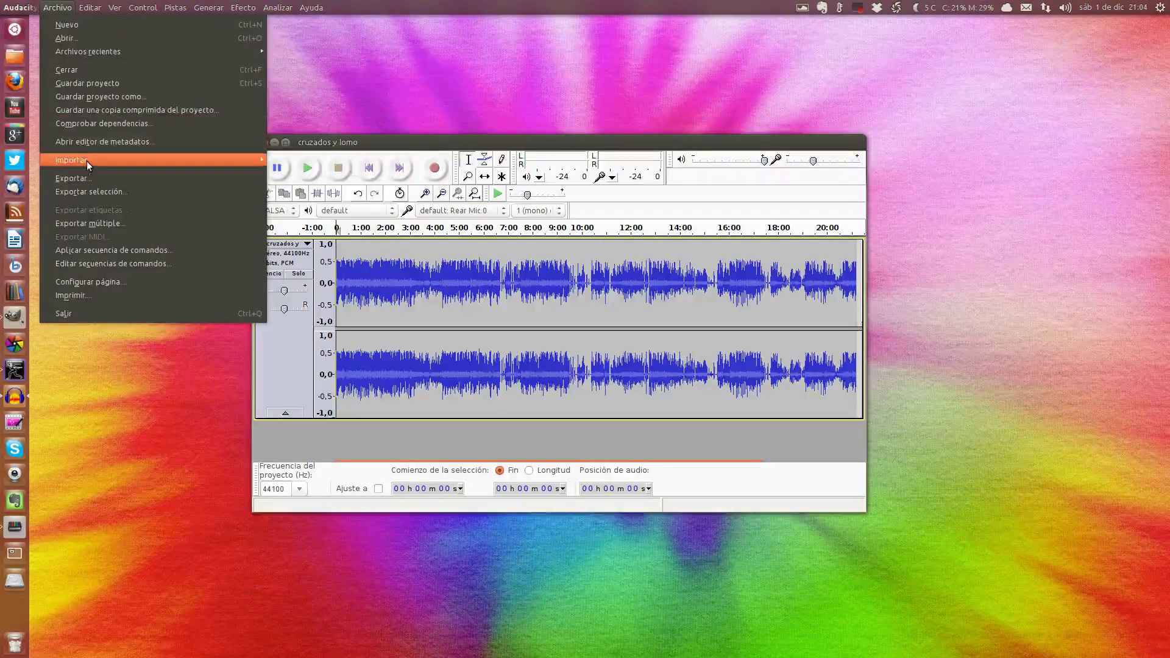
click(93, 175)
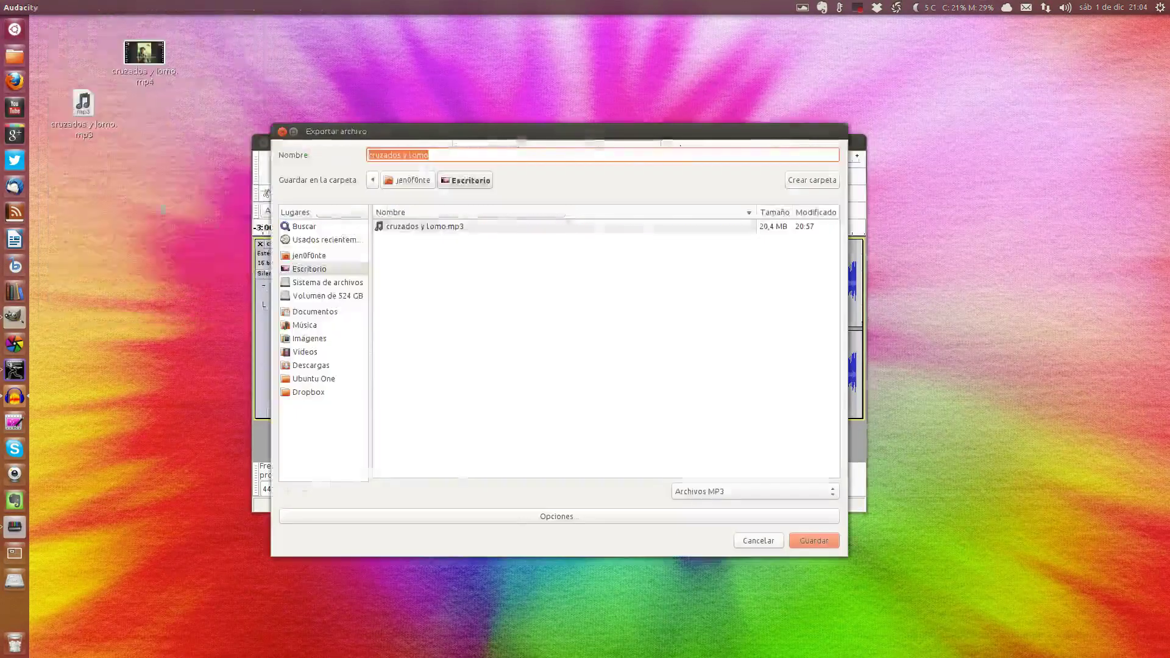
click(747, 495)
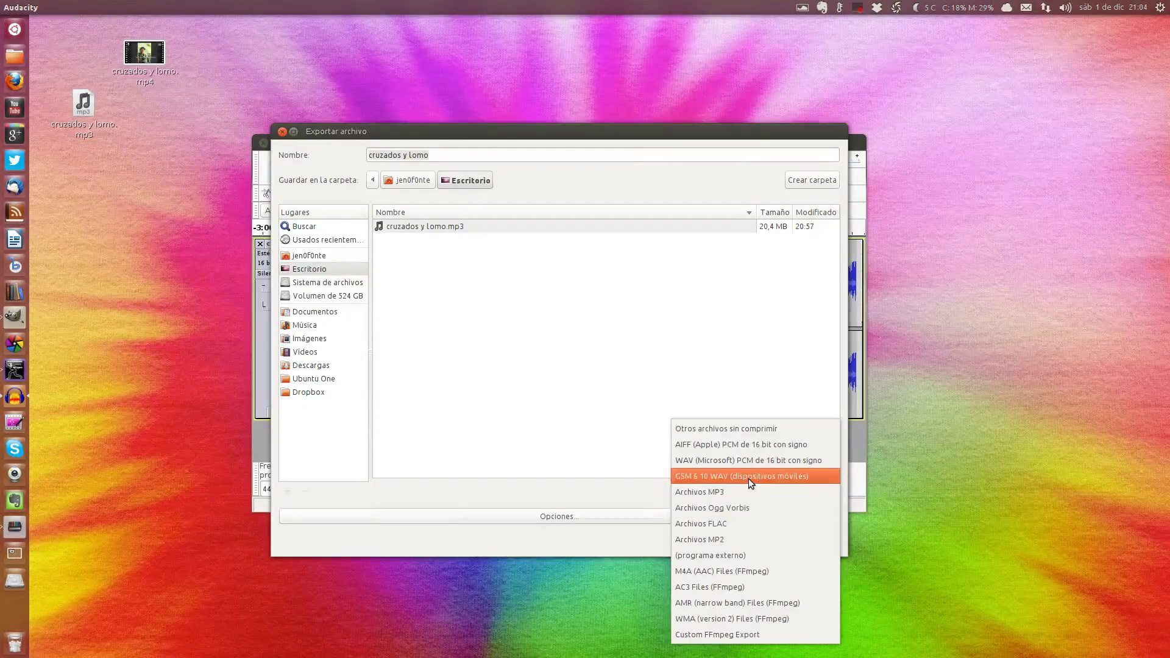
click(582, 441)
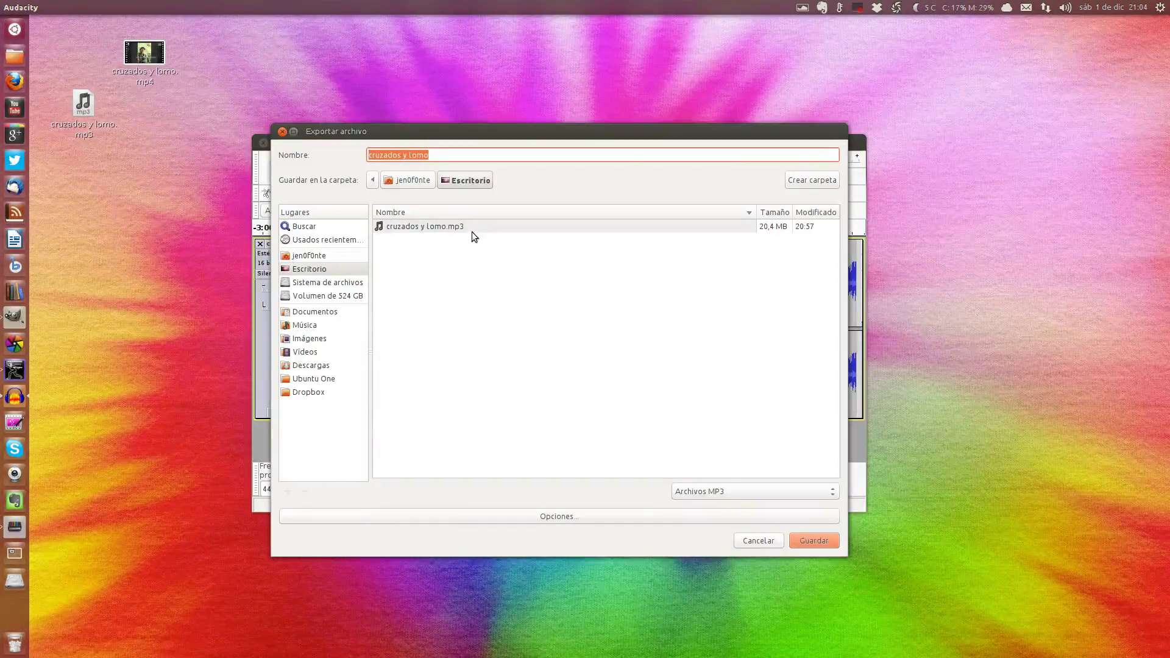
click(758, 539)
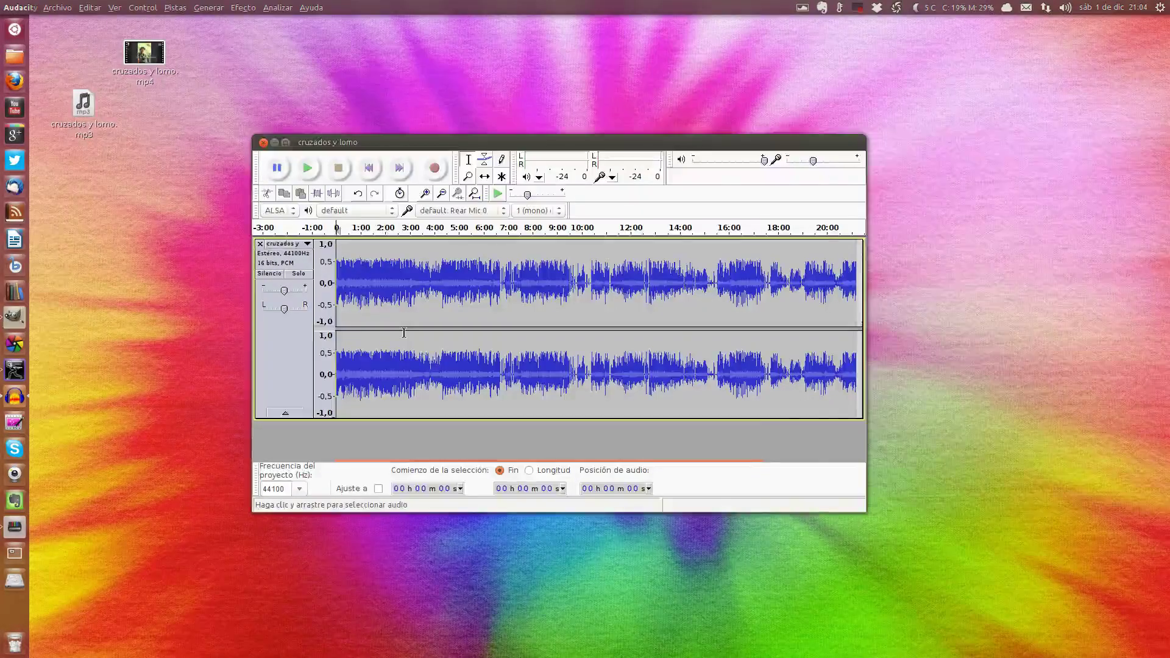
key(alt+F4)
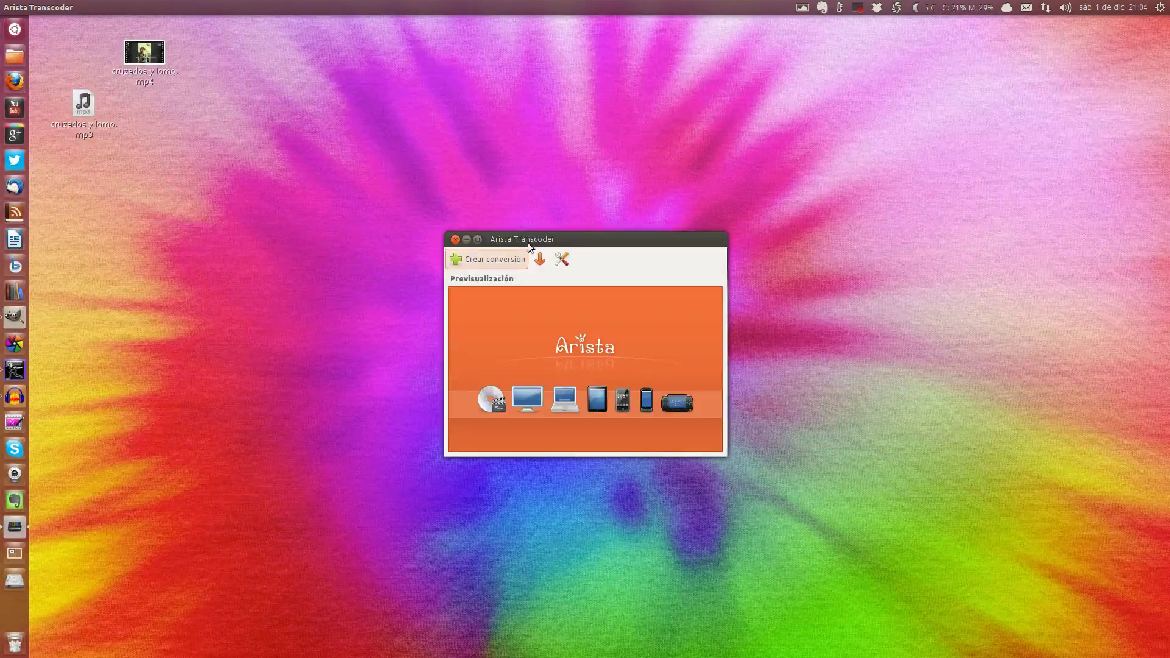
Step: Drop cruzados y lomo.mp4 onto Arista Transcoder, browse the presets, cancel, then reselect the mp4
drag(538, 242, 522, 242)
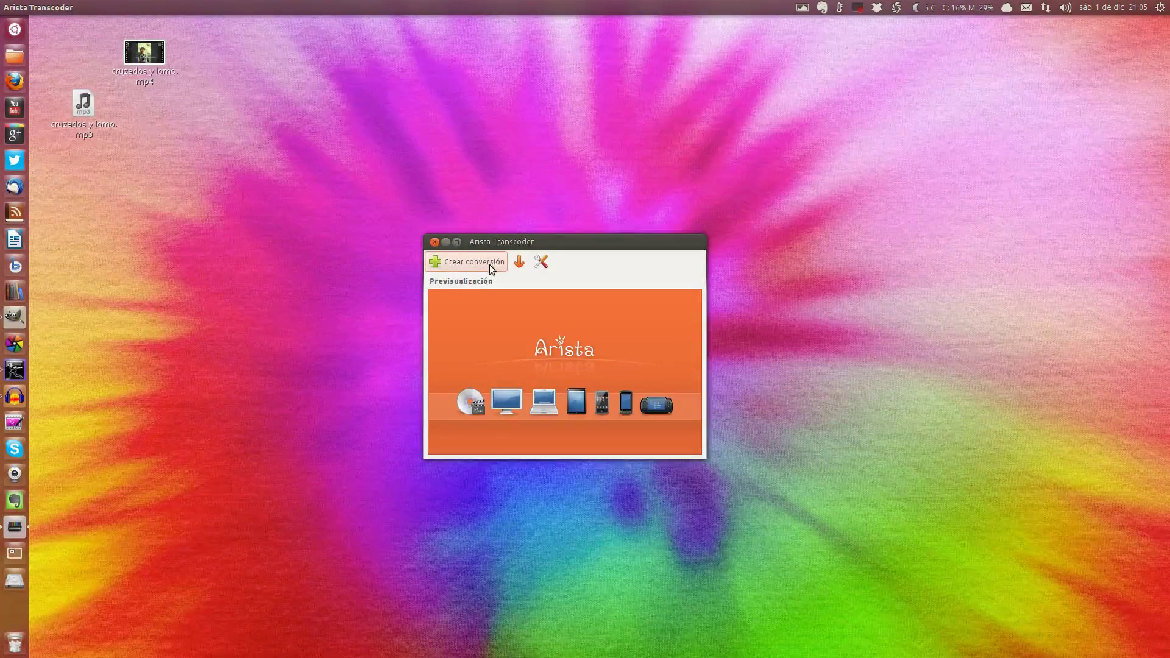
drag(156, 65, 564, 396)
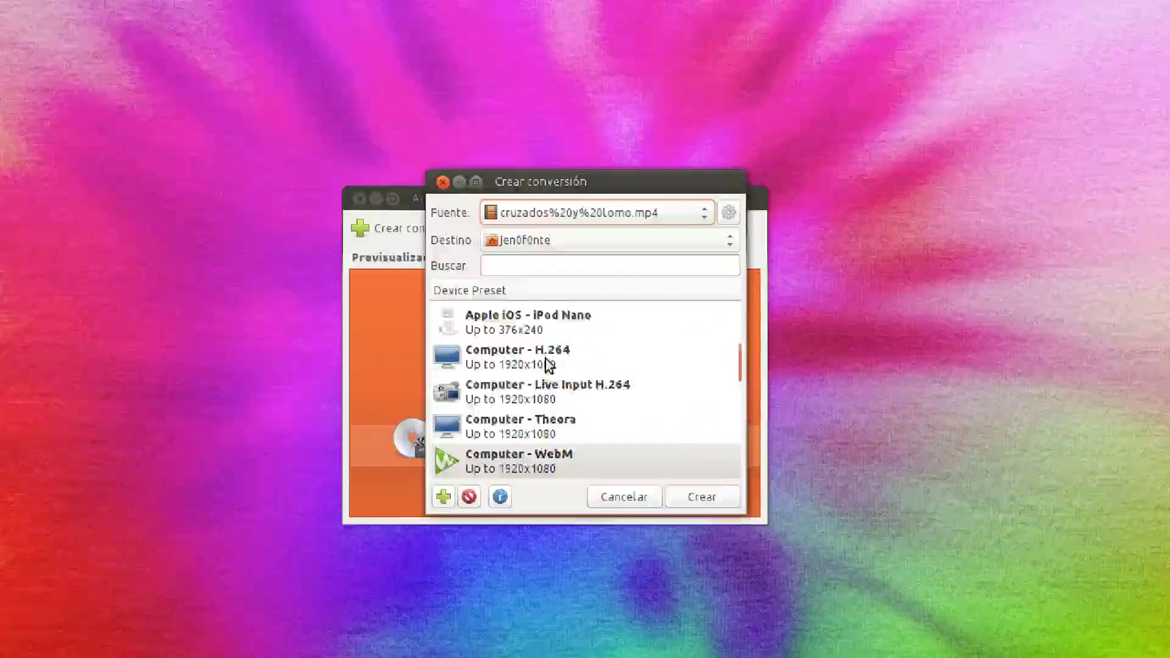
scroll(559, 350, down, 3)
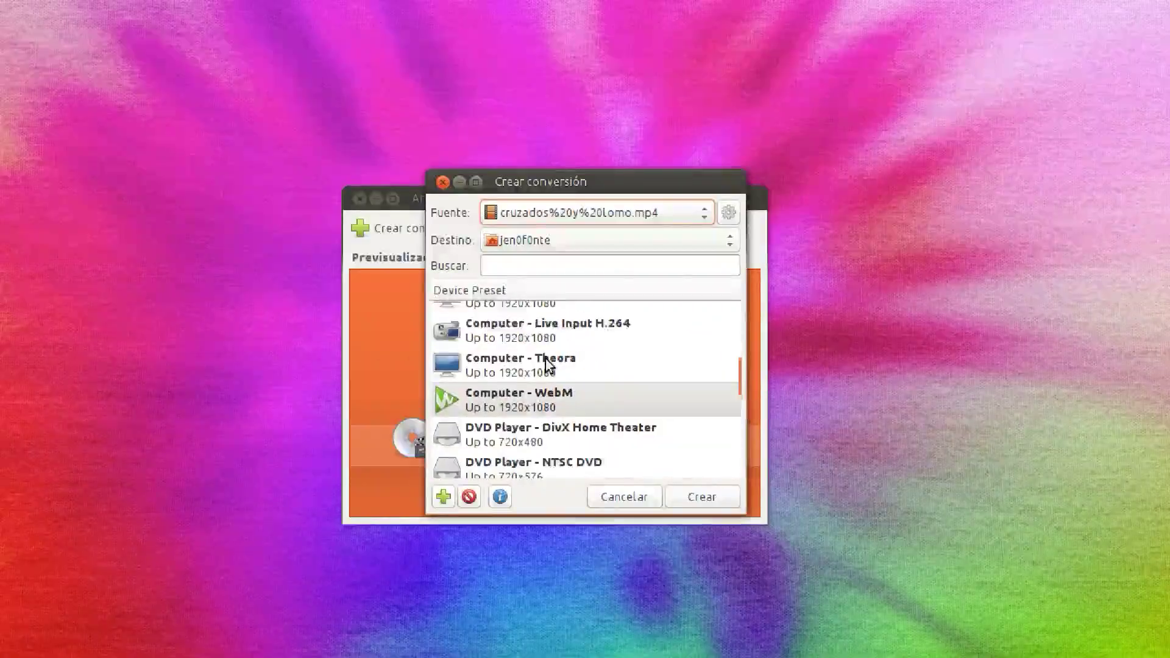
scroll(546, 360, down, 2)
scroll(546, 360, down, 2)
scroll(546, 360, down, 3)
scroll(546, 359, down, 1)
scroll(546, 360, down, 1)
scroll(547, 360, up, 5)
scroll(546, 360, up, 5)
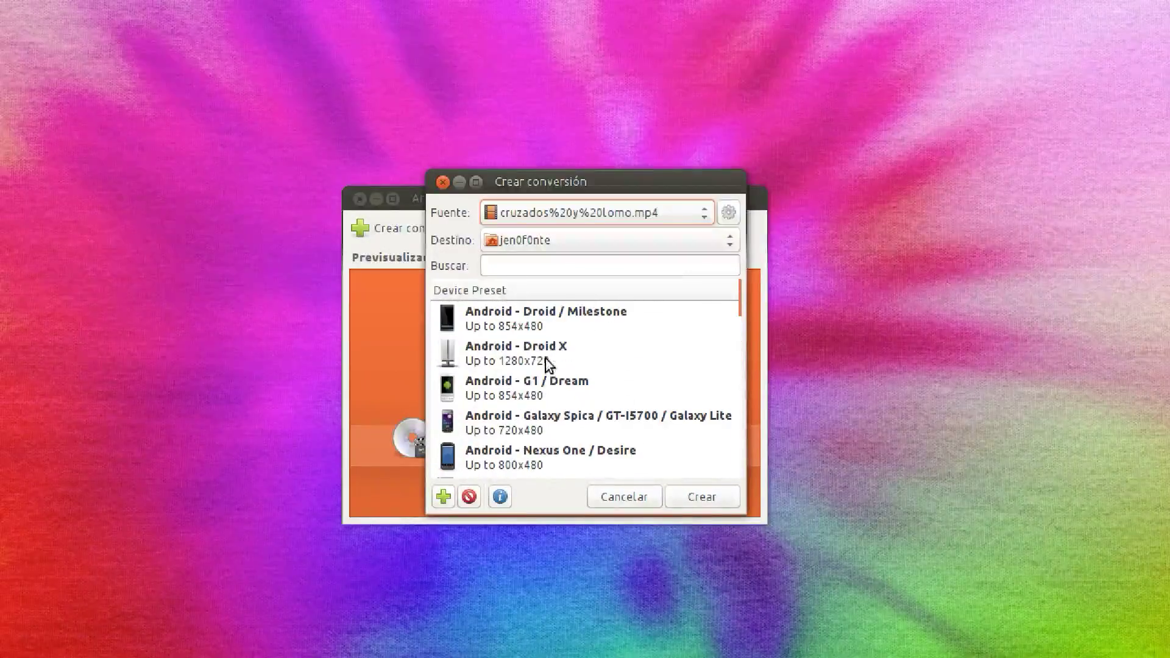
click(639, 501)
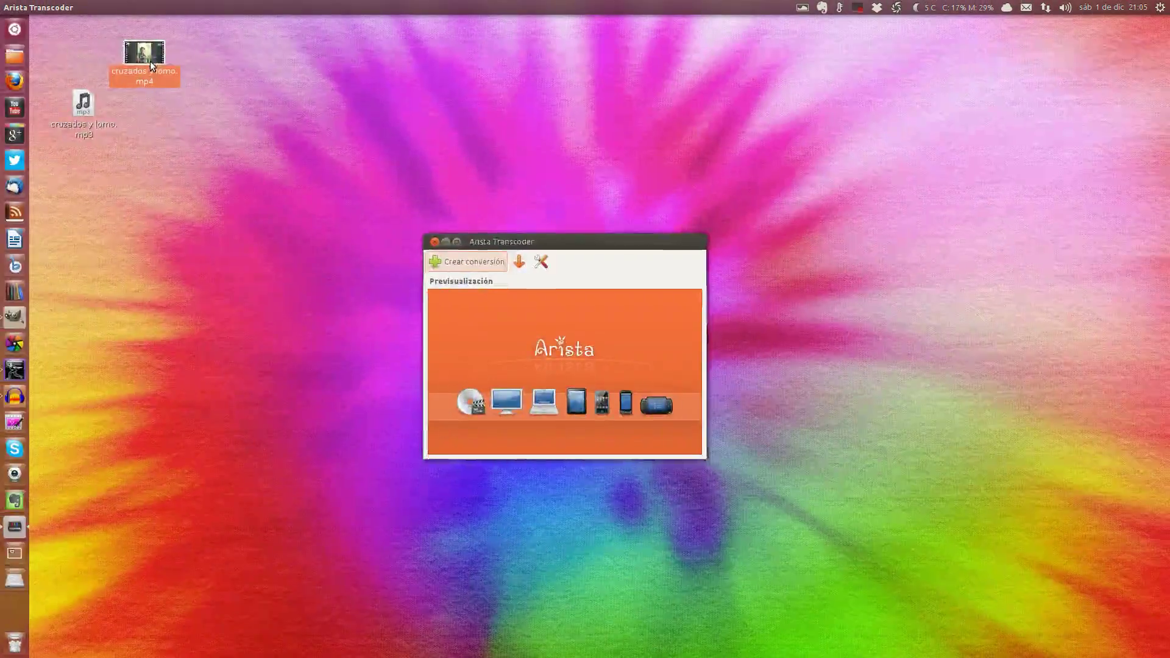
click(150, 61)
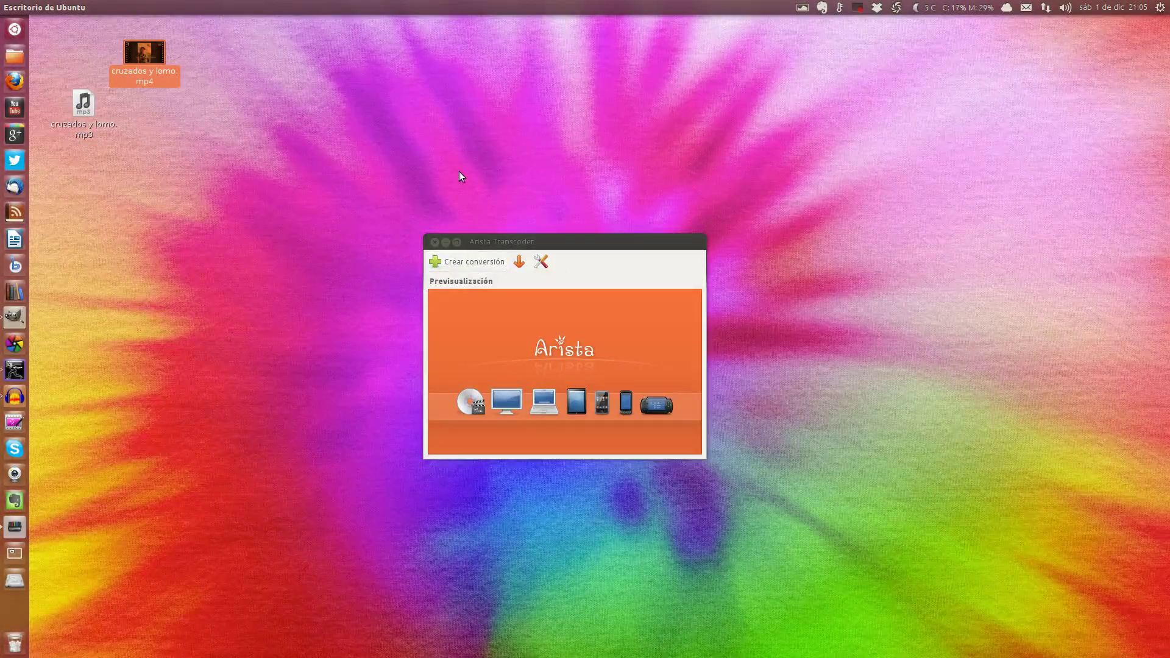
Step: Drop cruzados y lomo.mp4 onto Arista and choose the YouTube - HD device preset
mouse_move(144, 55)
mouse_down()
mouse_move(568, 399)
mouse_move(559, 382)
mouse_up()
scroll(561, 366, down, 3)
scroll(561, 365, down, 3)
scroll(563, 371, up, 5)
scroll(565, 373, up, 3)
scroll(565, 373, up, 1)
scroll(565, 373, up, 1)
scroll(564, 373, down, 3)
scroll(565, 373, down, 3)
scroll(565, 373, down, 3)
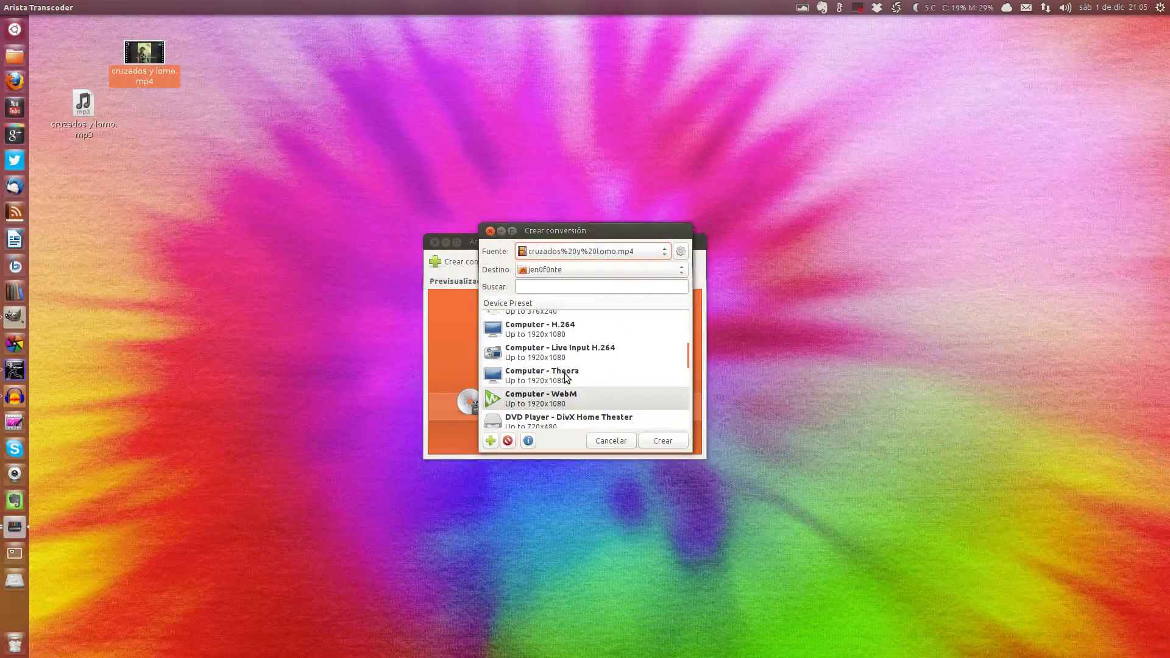
scroll(565, 374, down, 3)
scroll(565, 375, down, 3)
scroll(564, 374, down, 1)
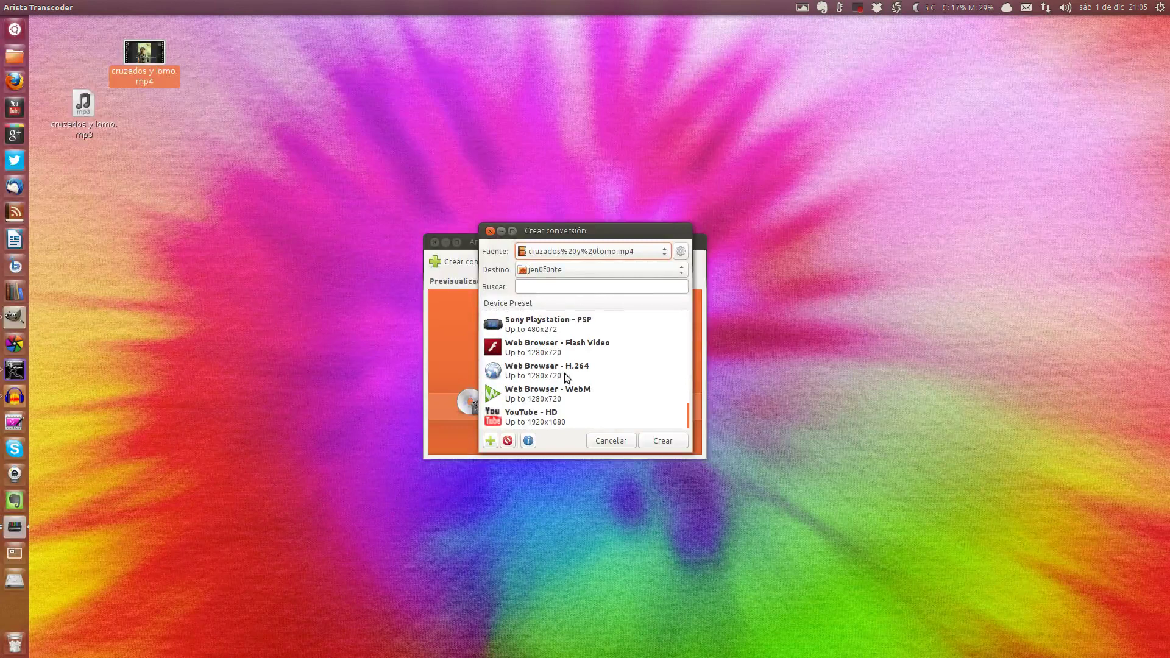
click(547, 416)
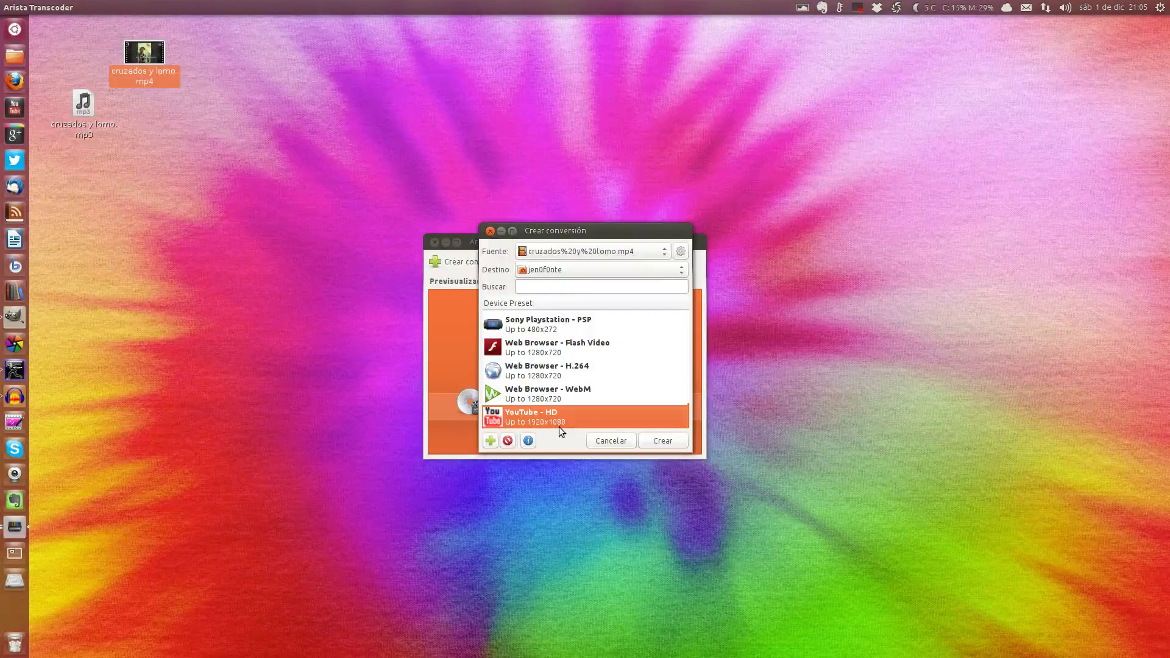
click(529, 442)
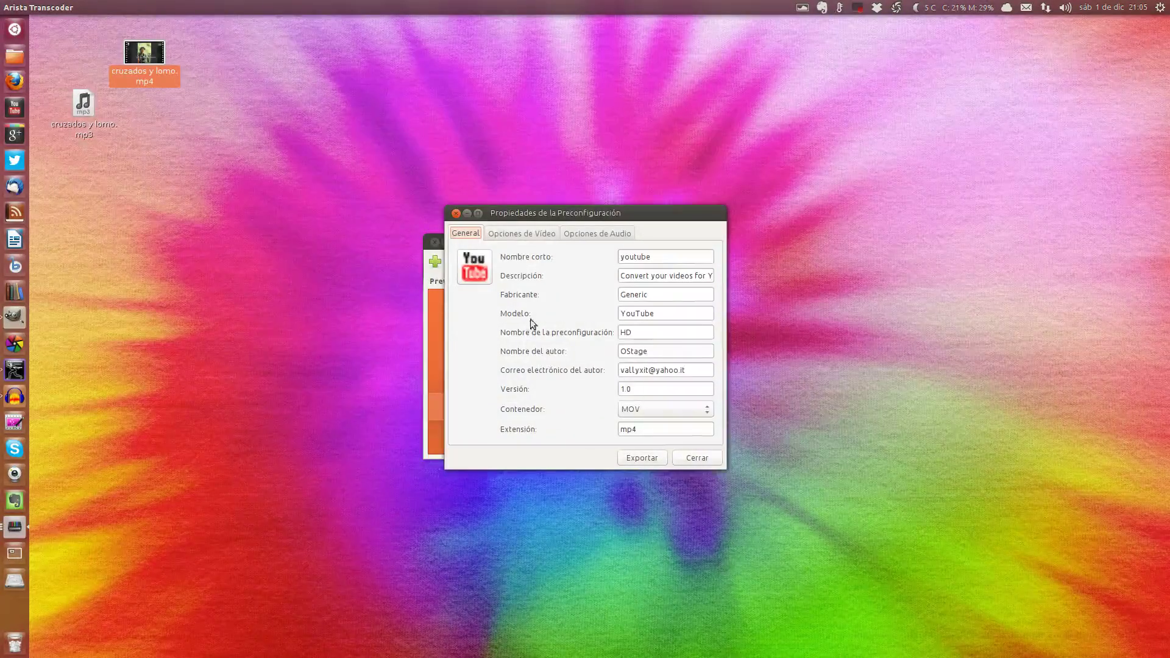
click(522, 235)
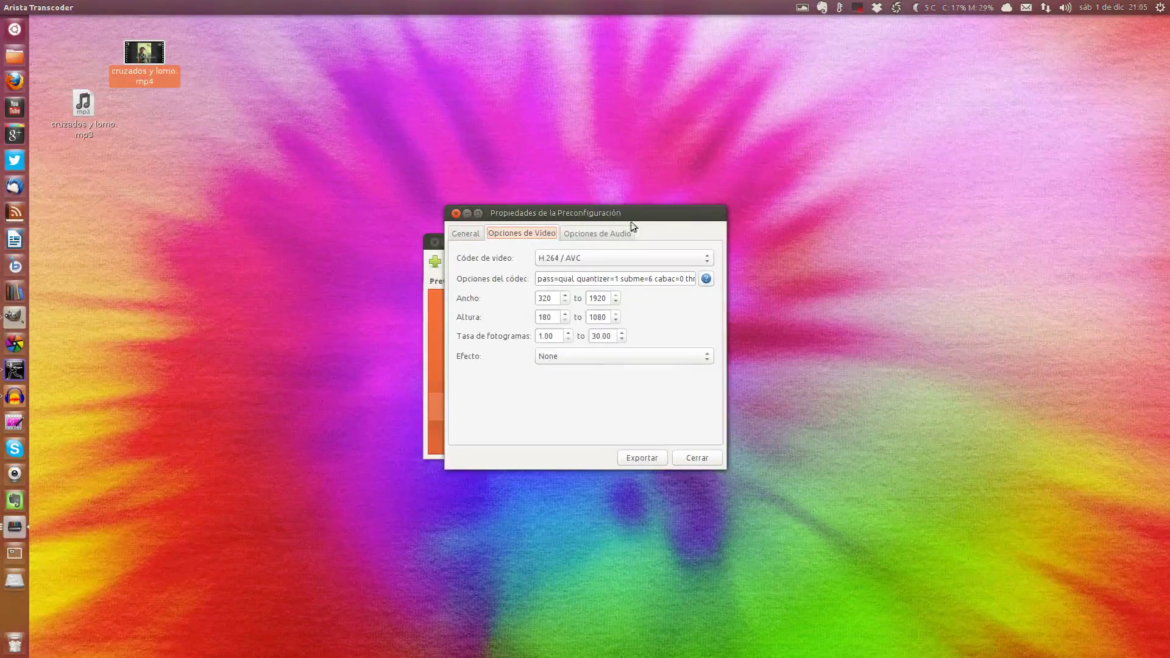
drag(616, 214, 684, 226)
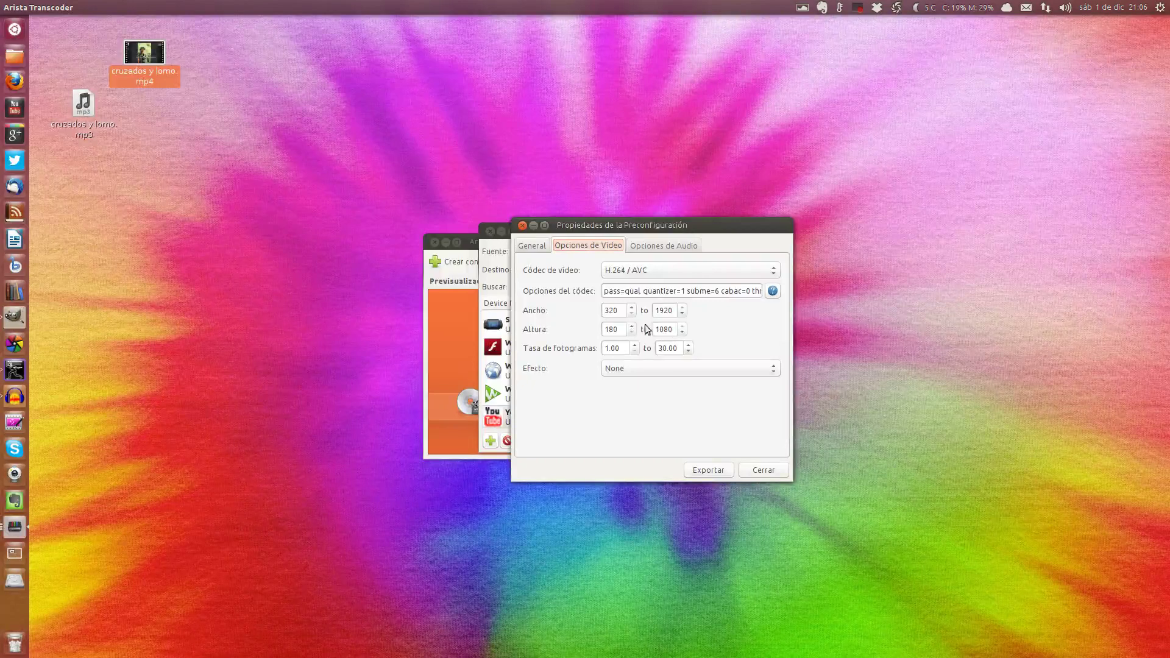
mouse_move(649, 292)
mouse_down()
mouse_move(716, 314)
mouse_move(581, 287)
mouse_up()
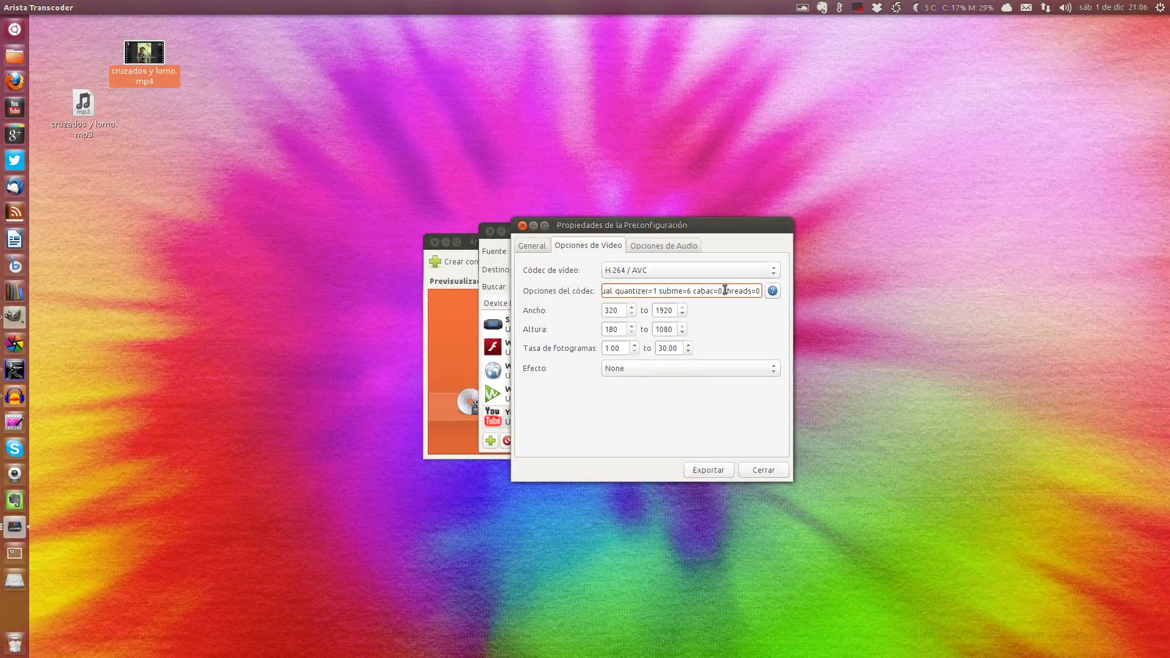
click(624, 291)
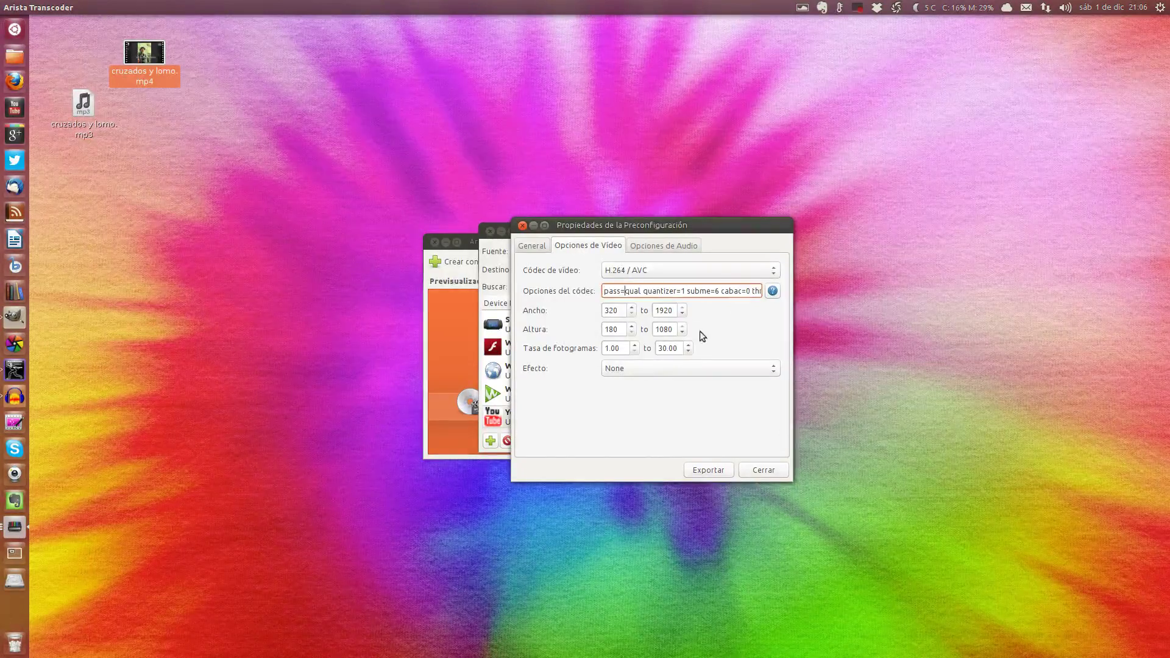
click(776, 470)
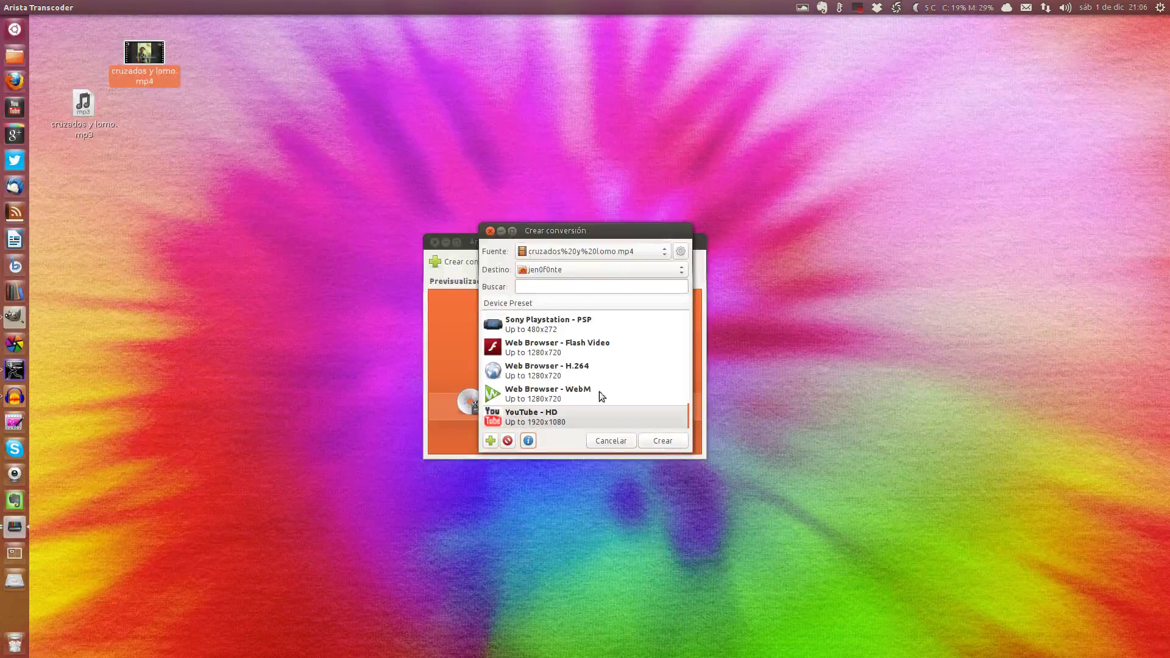
Step: Cancel the extra Arista conversion and load cruzados y lomo.mp3 into Cinelerra's media resources
click(613, 439)
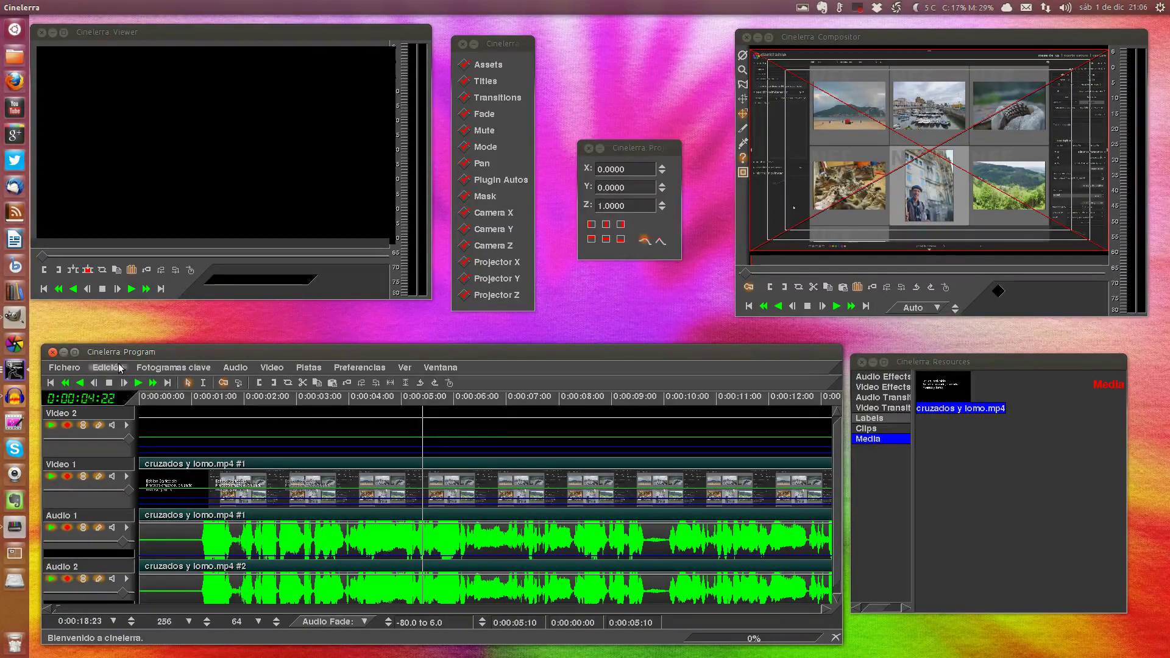
click(80, 371)
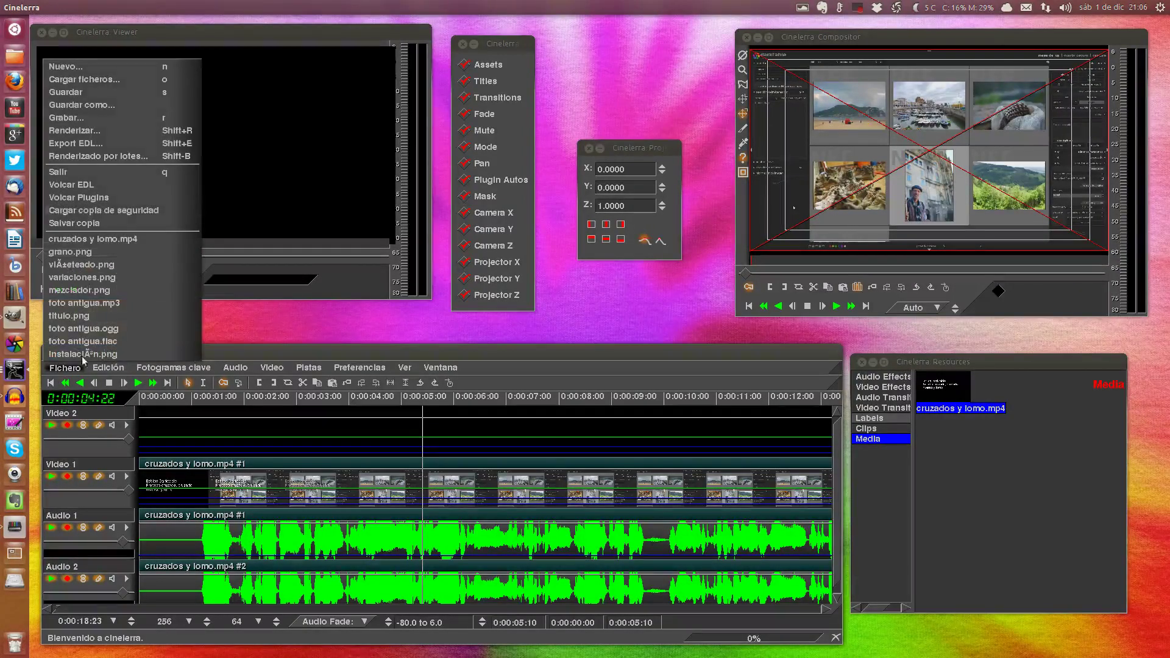
click(74, 80)
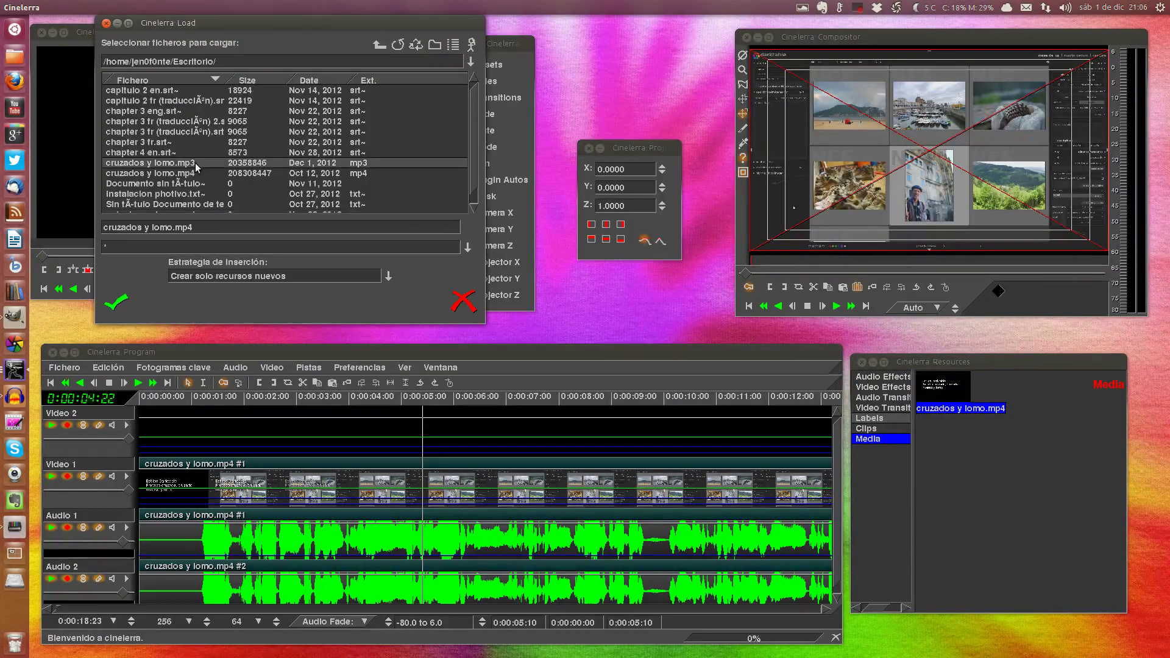
scroll(195, 163, down, 1)
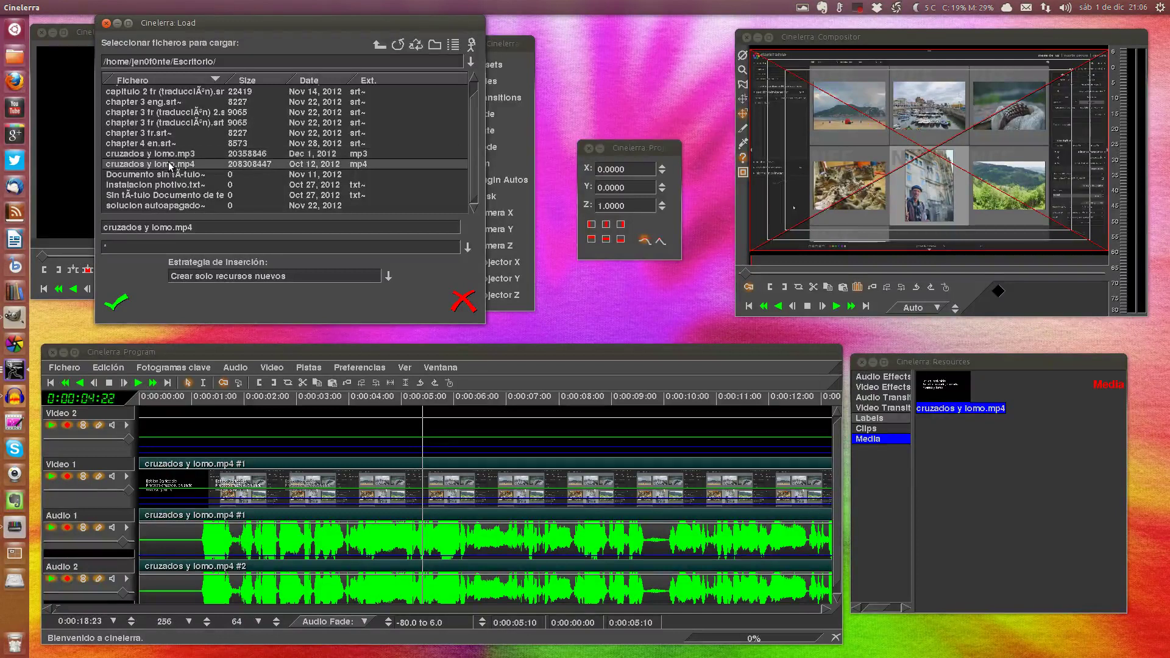
click(167, 164)
click(122, 301)
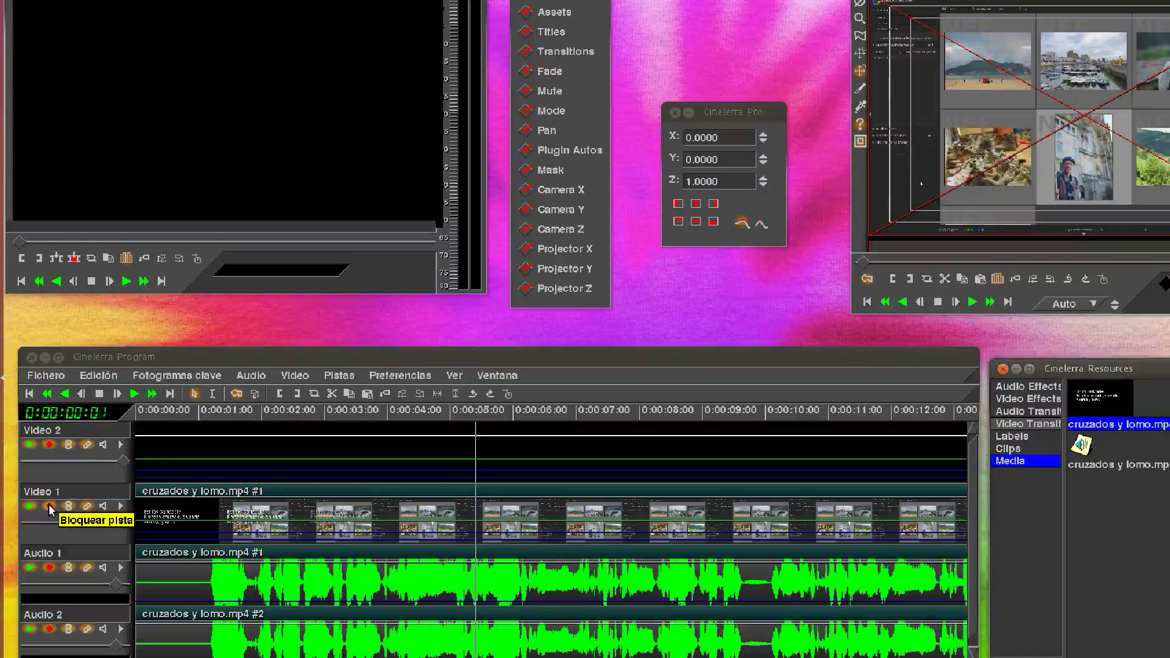
Step: Disarm Video 1, cut the original audio, and drop cruzados y lomo.mp3 onto Audio 1 and 2
click(51, 511)
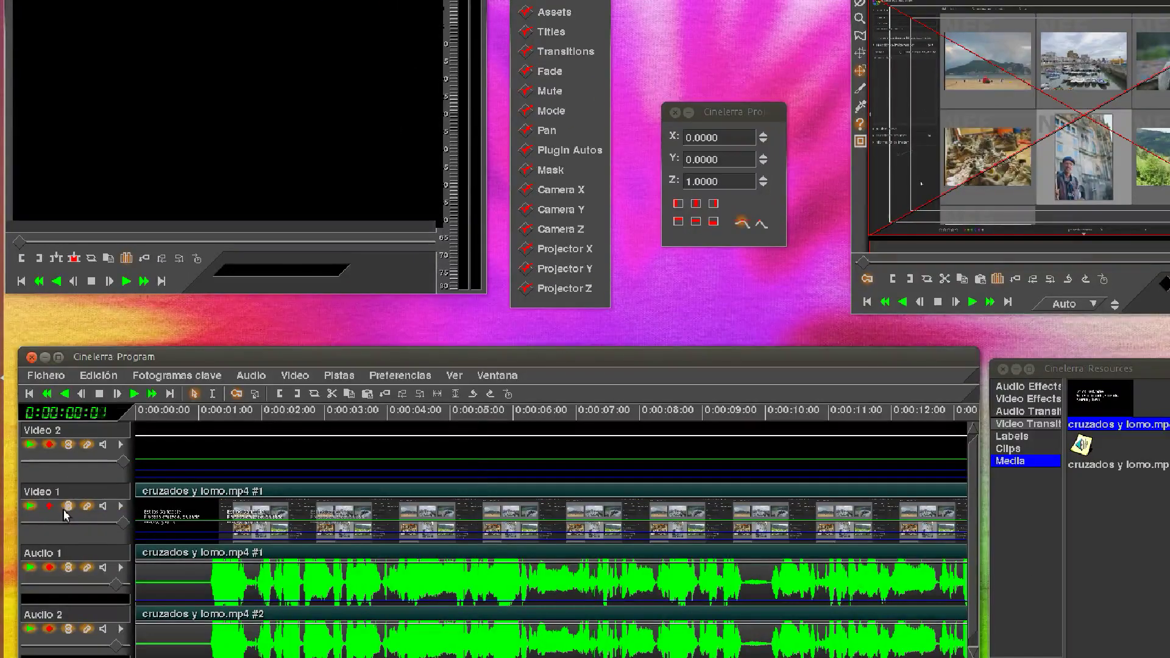
key(a)
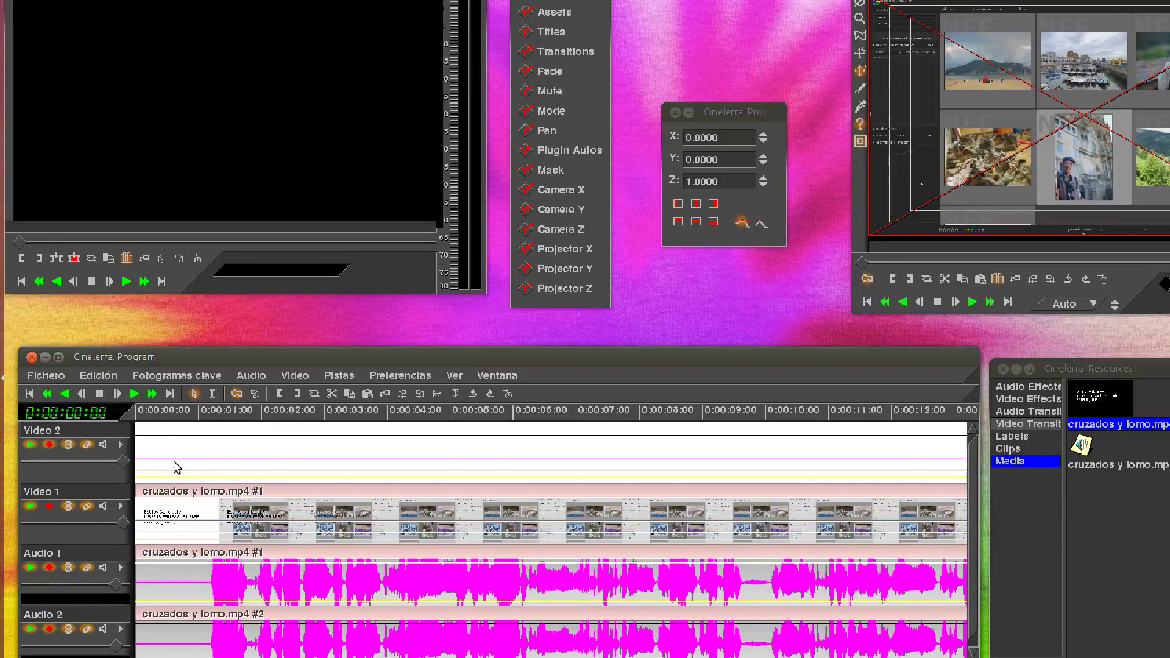
click(175, 469)
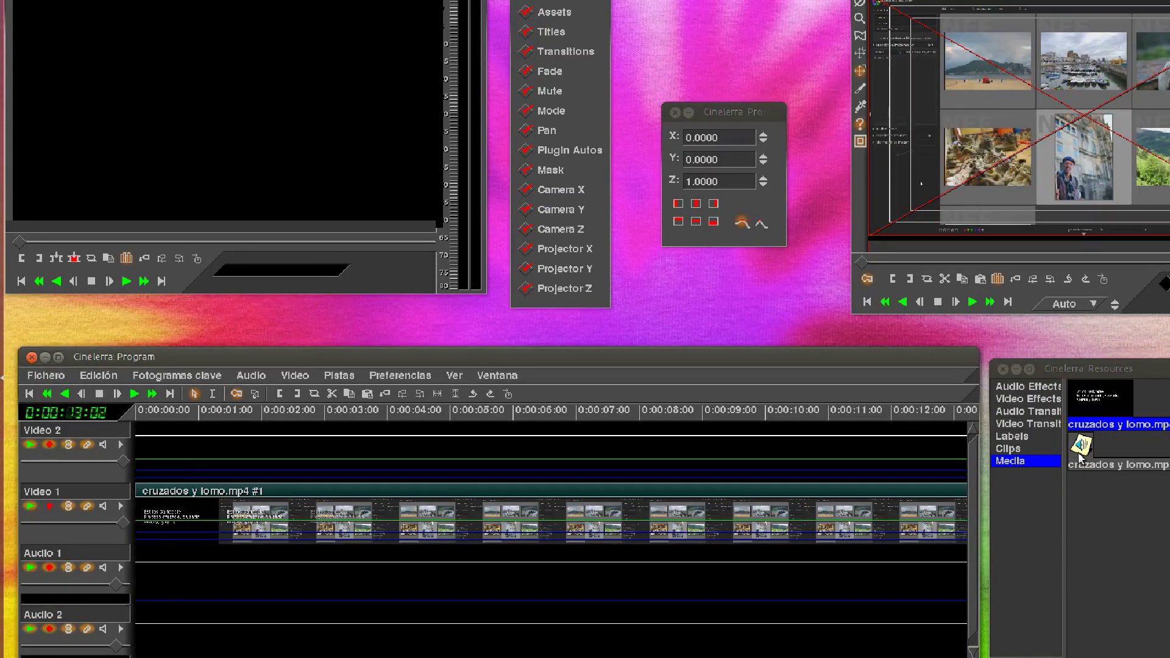
mouse_move(1088, 450)
mouse_down()
mouse_move(1047, 516)
mouse_move(235, 559)
mouse_up()
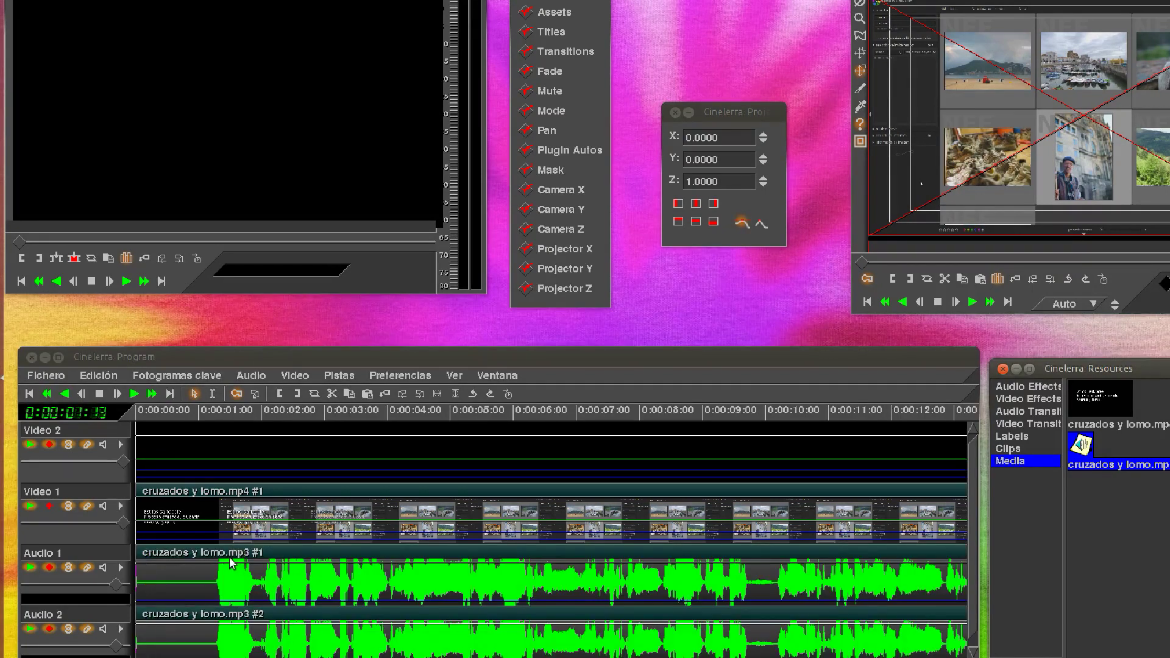
Step: Play back the edit with the new mp3 audio, scrolling along the timeline
key(space)
click(302, 414)
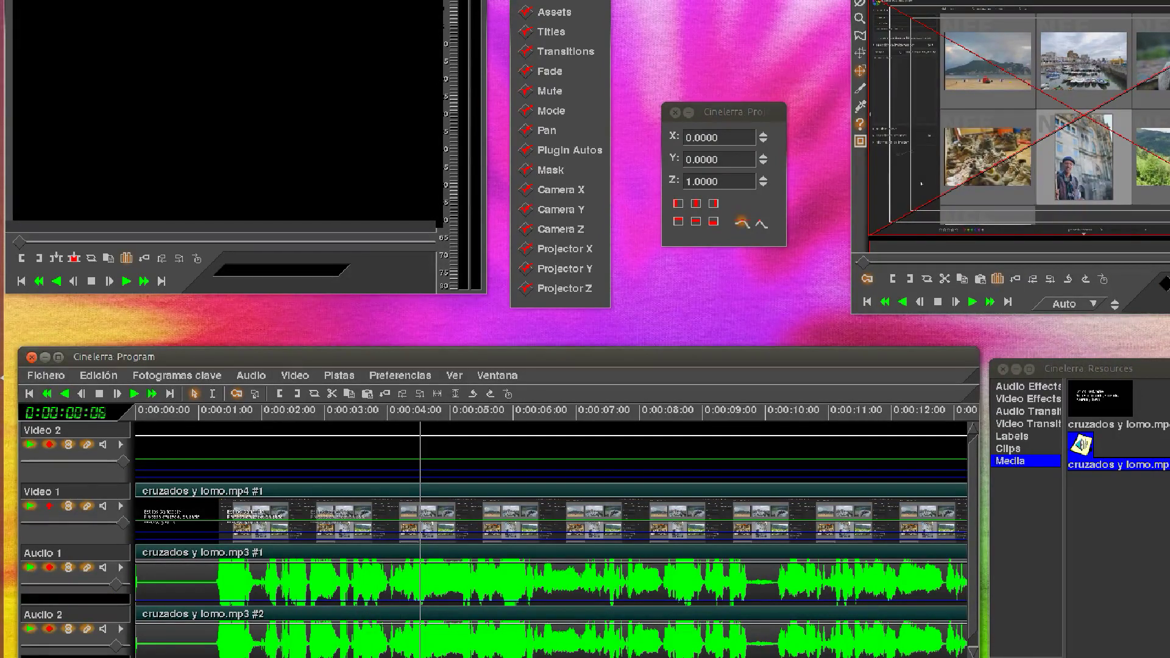
scroll(549, 536, right, 3)
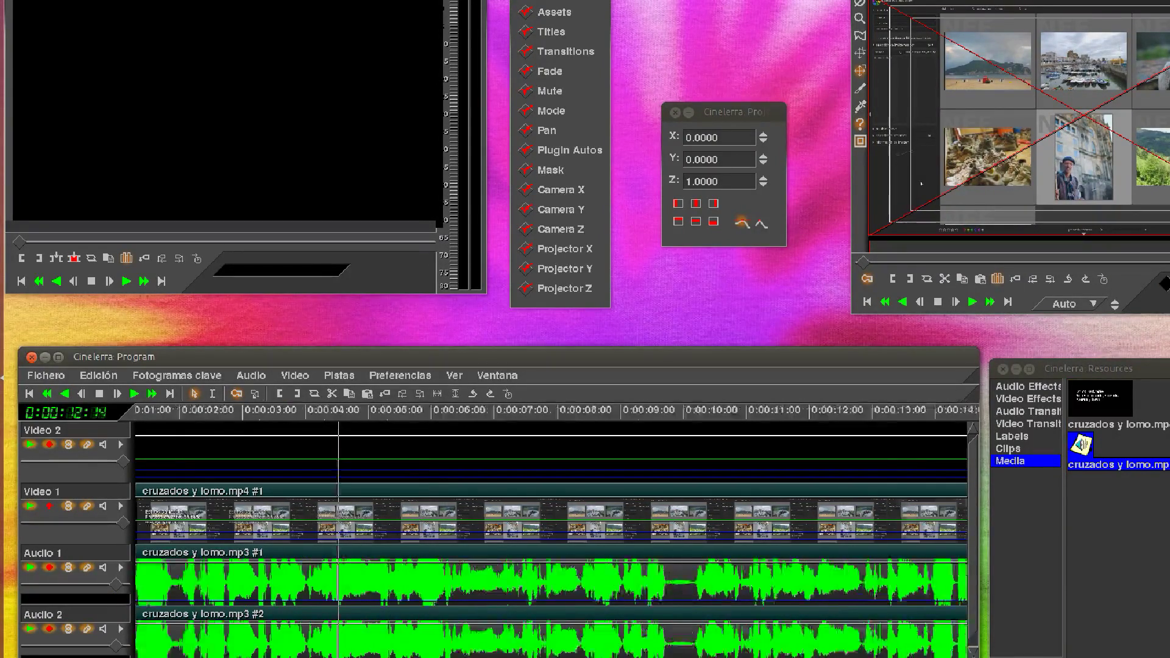
scroll(548, 536, right, 2)
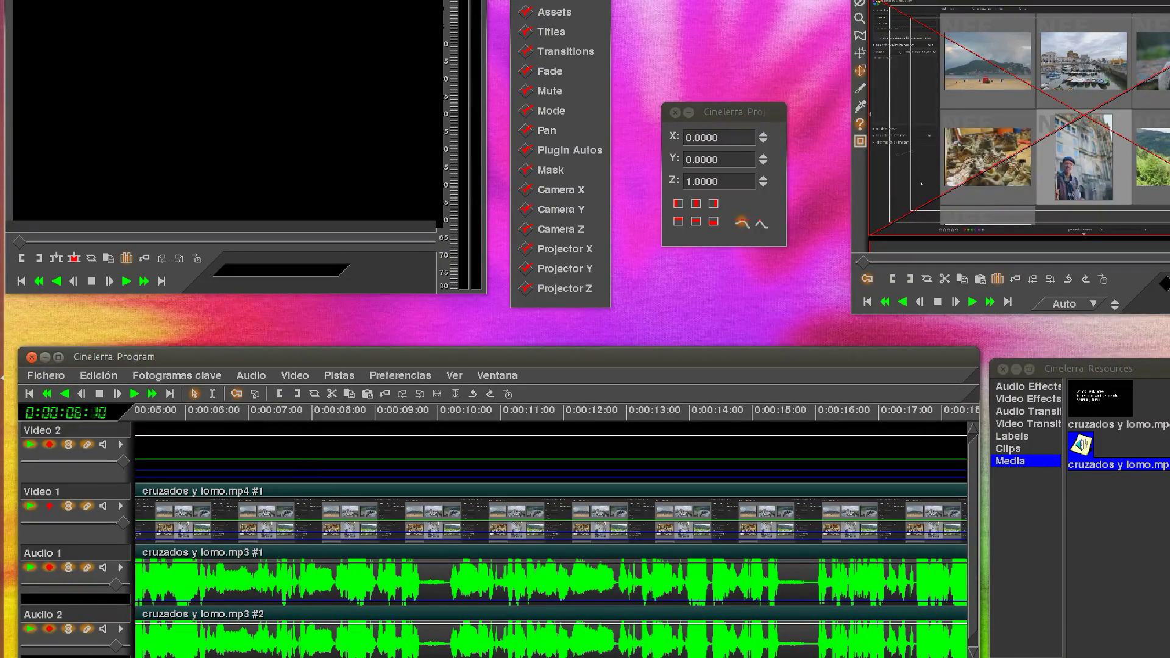
scroll(549, 537, left, 5)
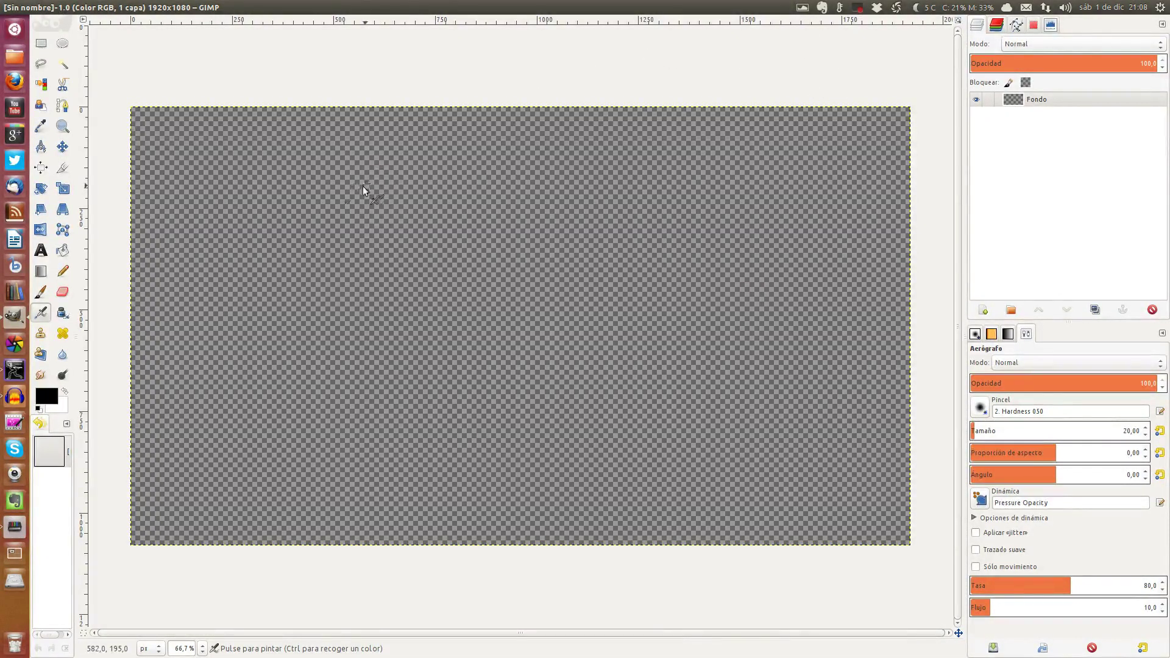
Step: Create a new 1920x1080 image filled with Transparency
click(57, 8)
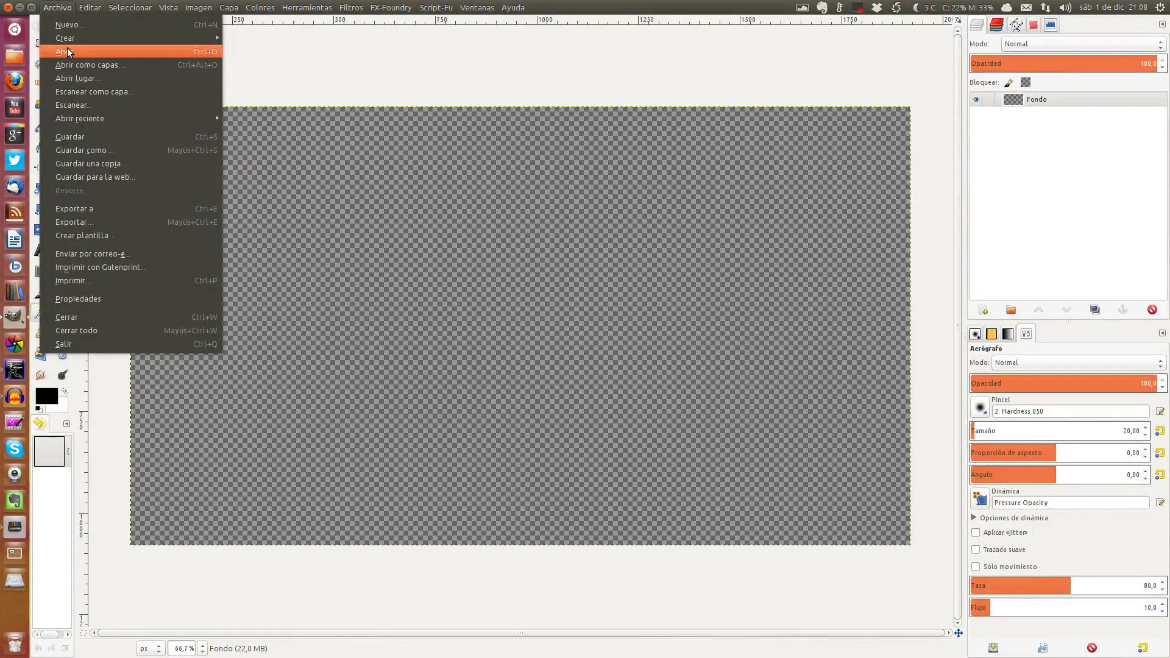
click(83, 26)
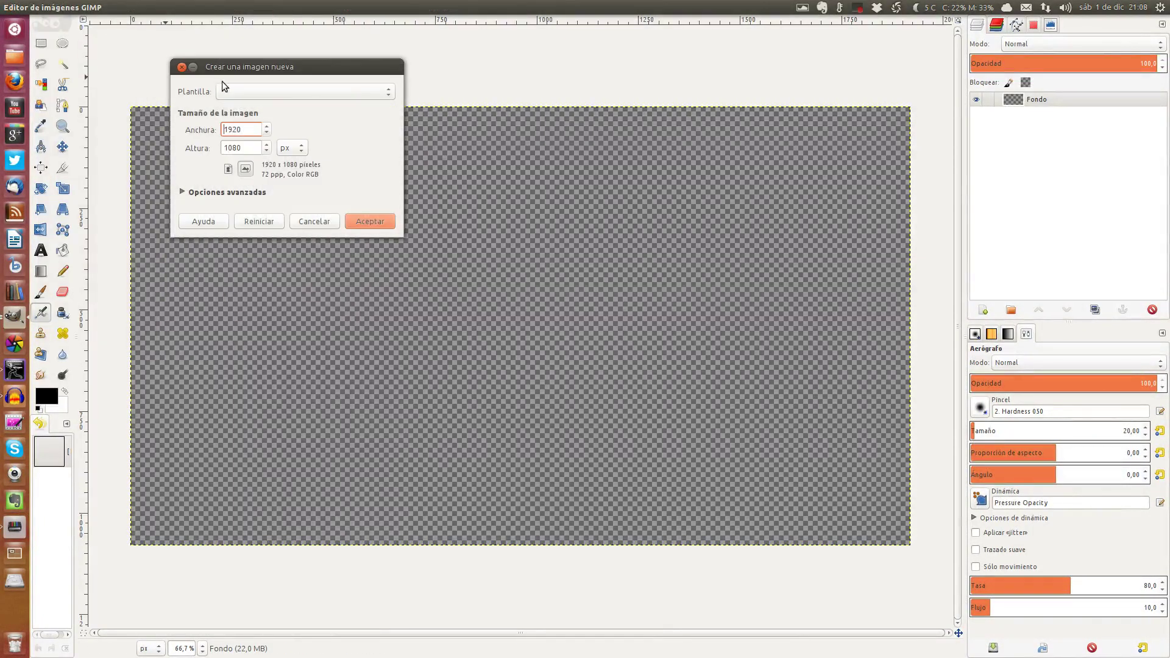
click(248, 92)
click(195, 92)
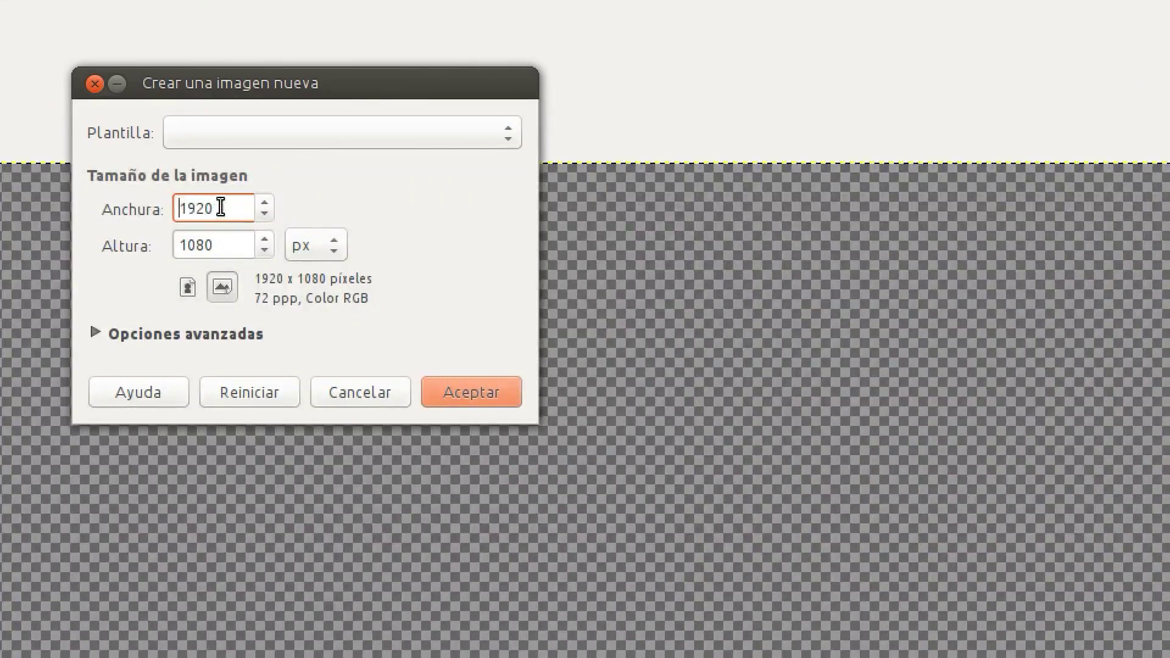
double_click(220, 207)
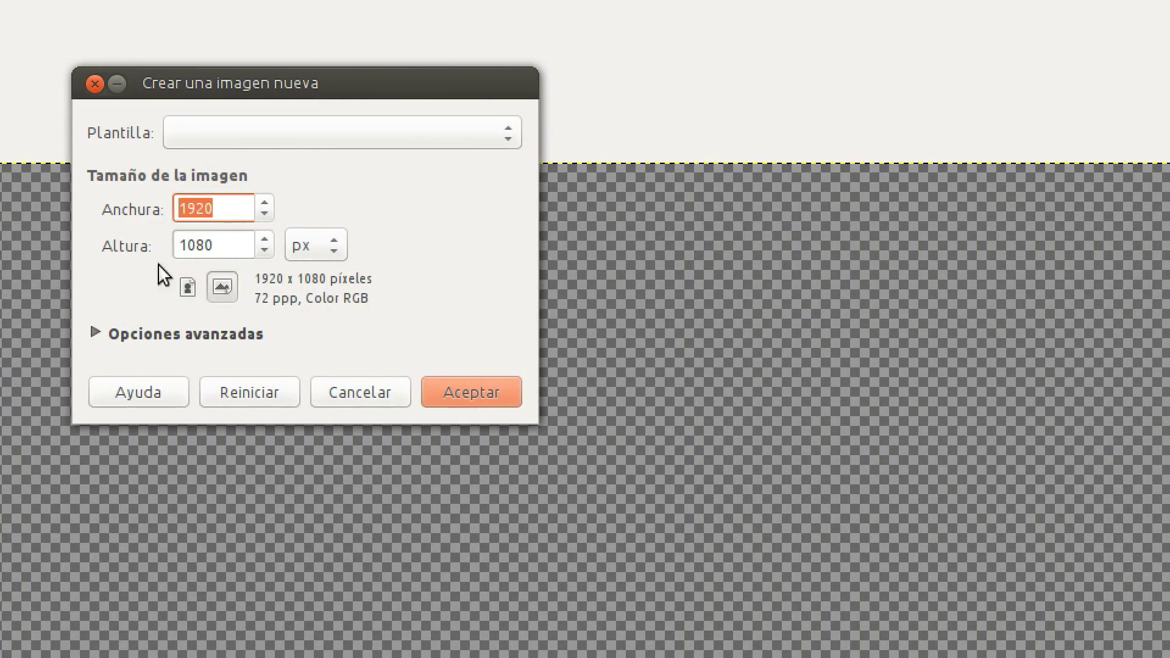
double_click(234, 247)
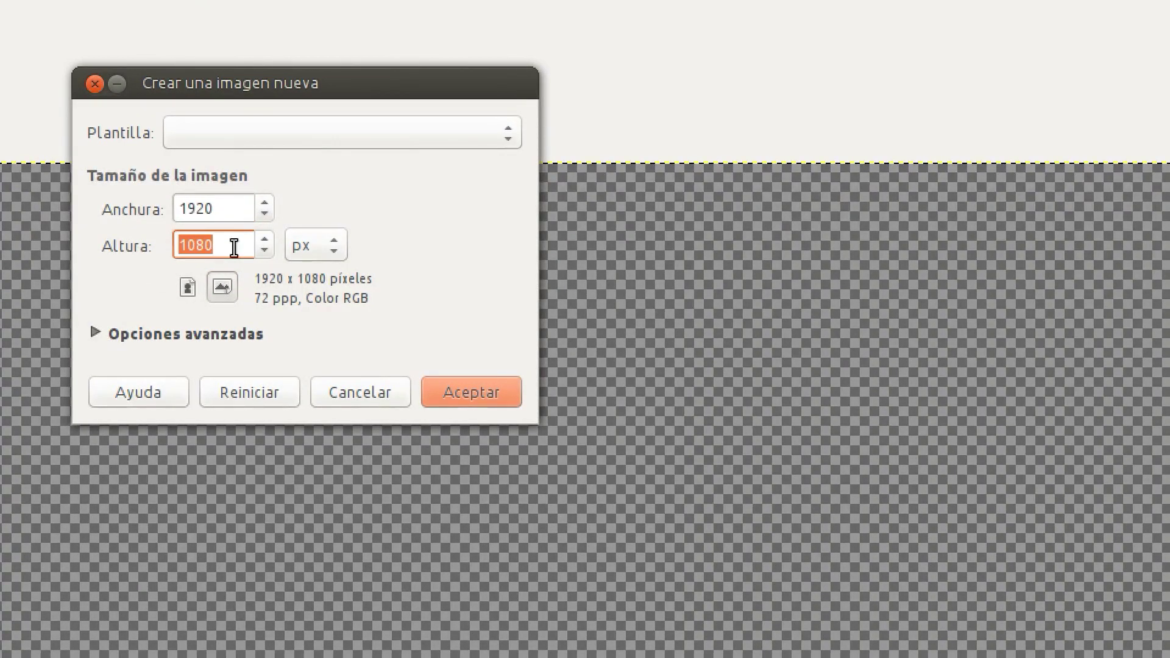
click(93, 335)
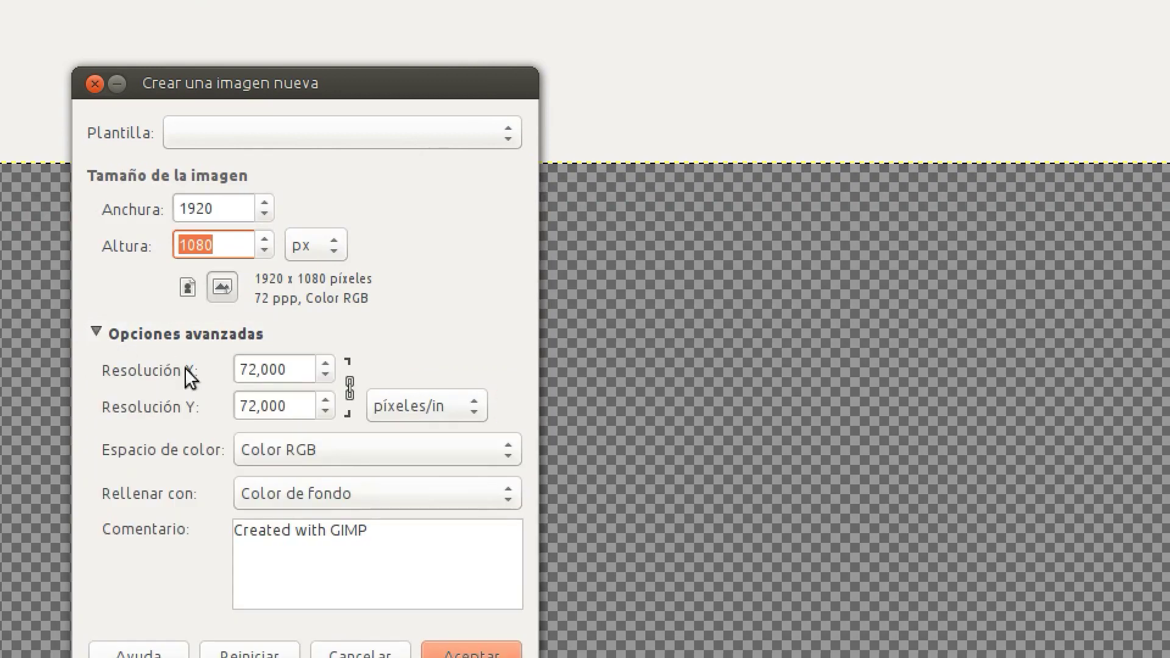
click(302, 492)
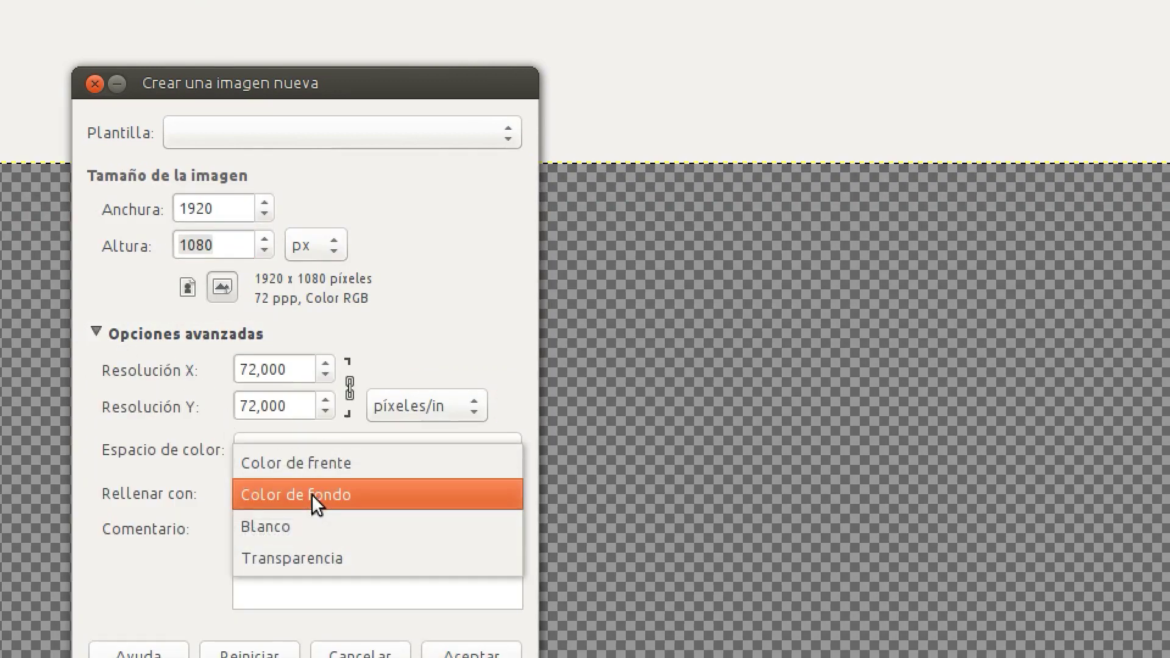
click(329, 556)
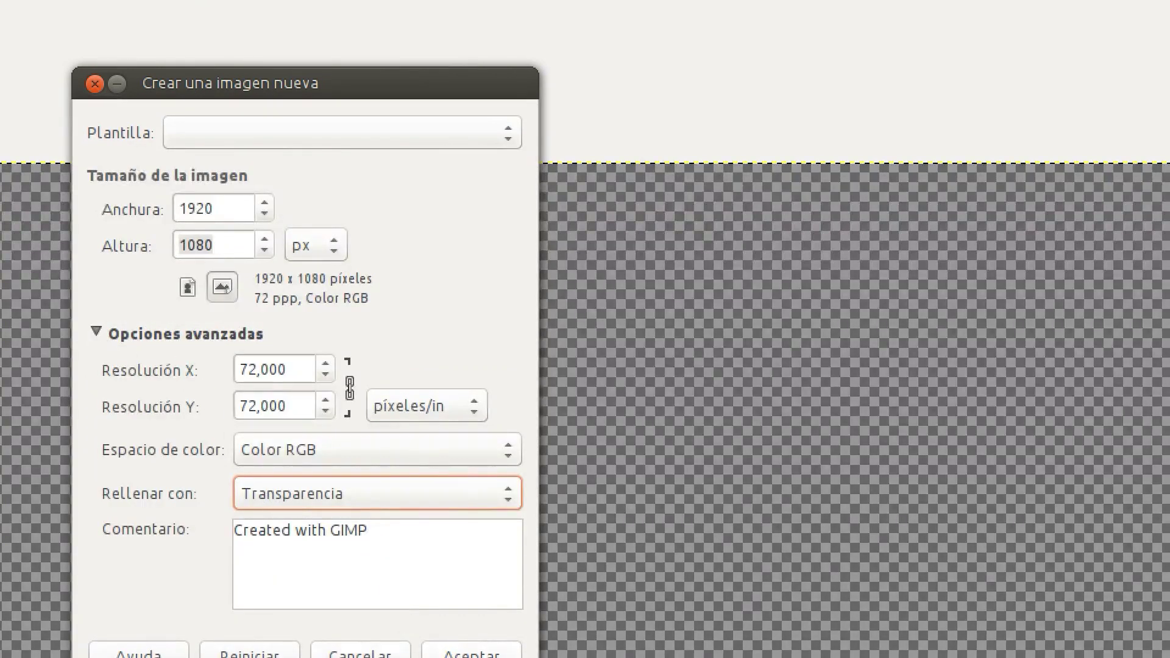
key(Return)
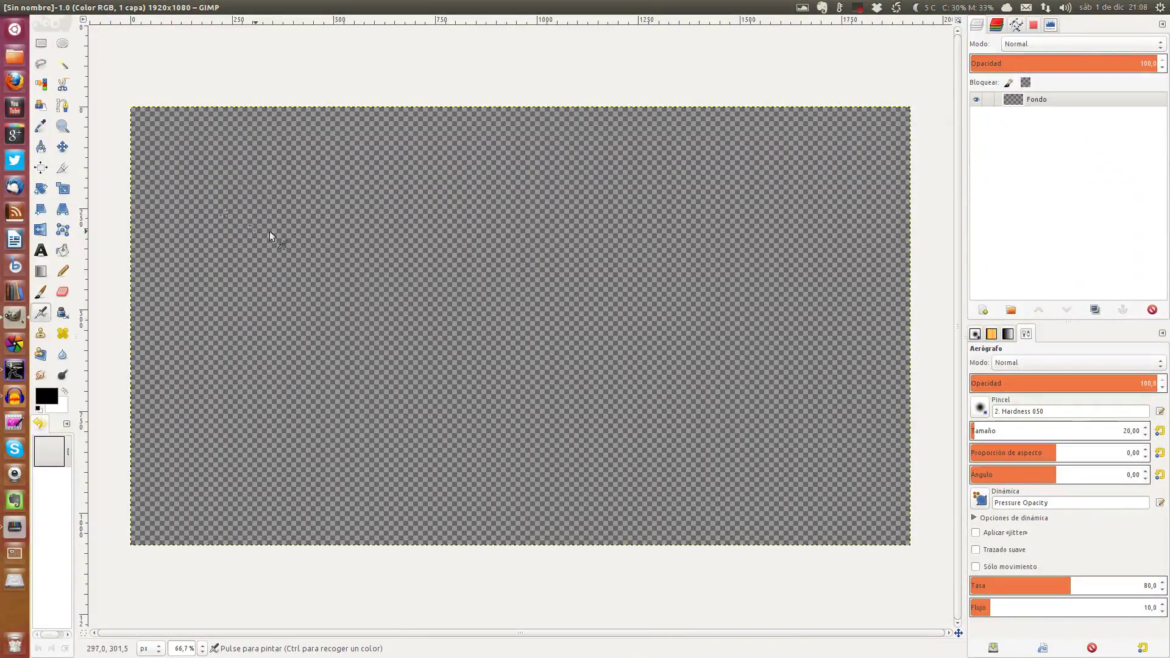
Step: Start saving the setup as a template, cancel, then browse the new-image templates again
click(69, 8)
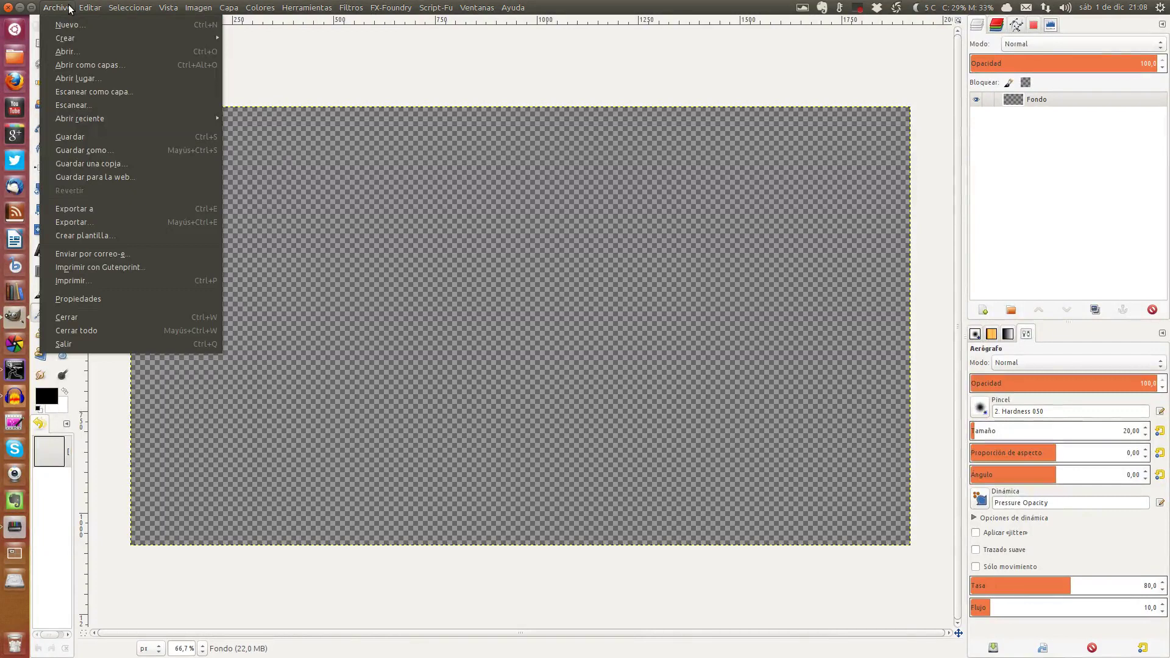
click(115, 237)
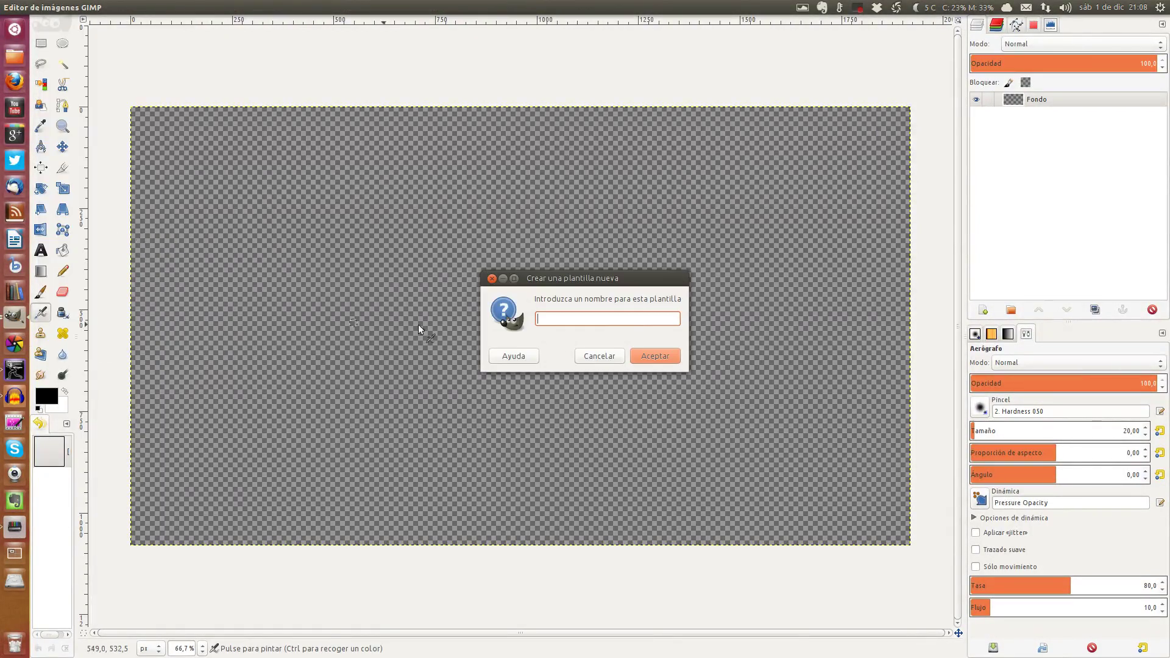
click(599, 356)
click(61, 7)
click(61, 23)
click(255, 92)
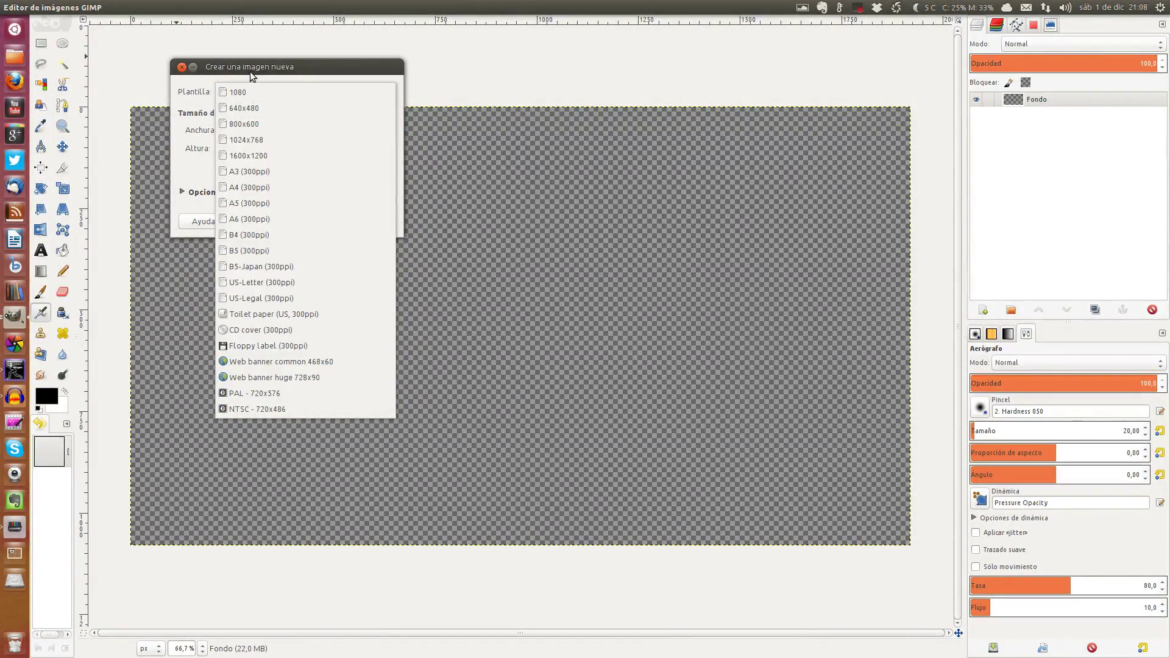
click(254, 69)
Step: Cancel the extra new image, then set the Text tool to font Ubuntu, size 200
click(310, 218)
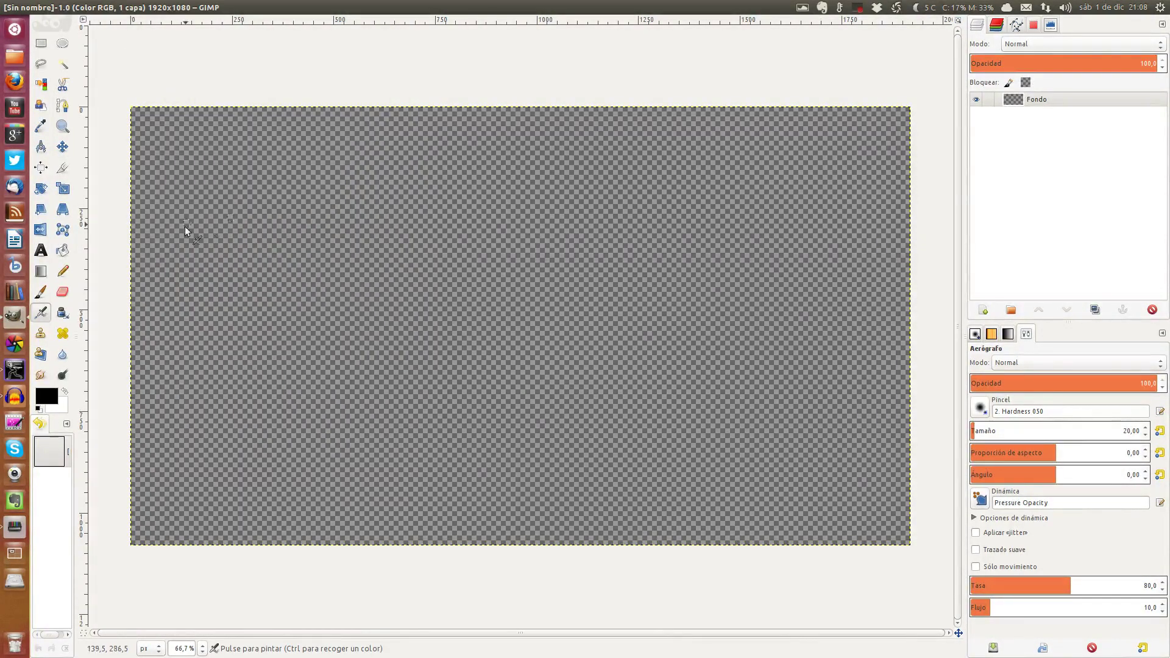
click(40, 250)
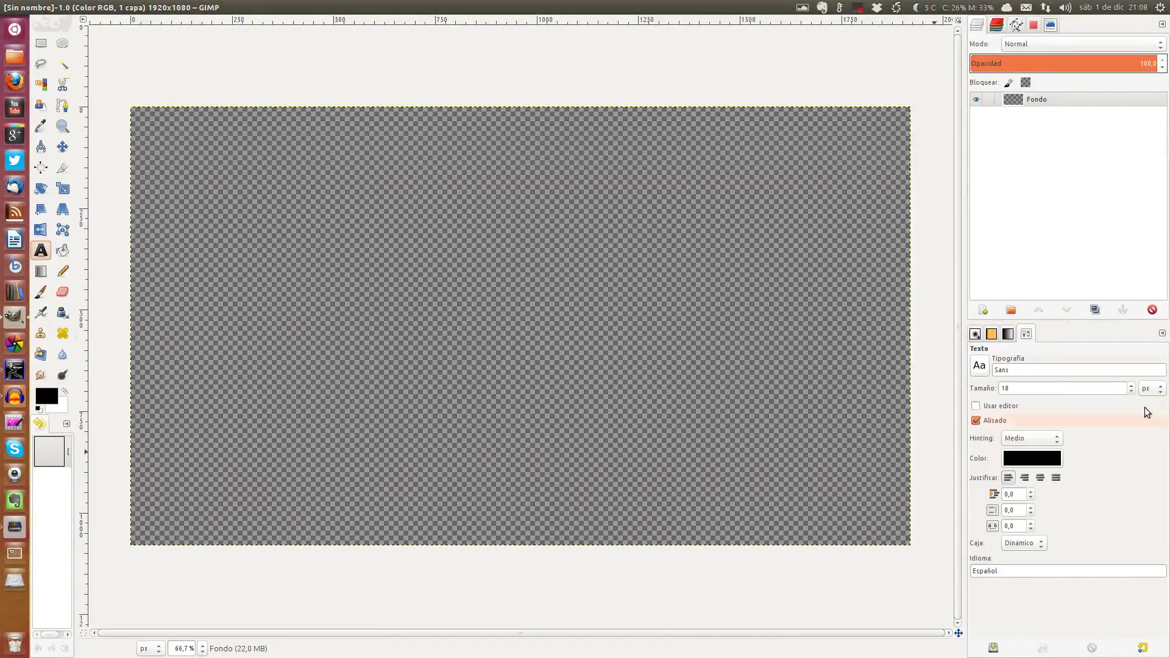
click(1047, 370)
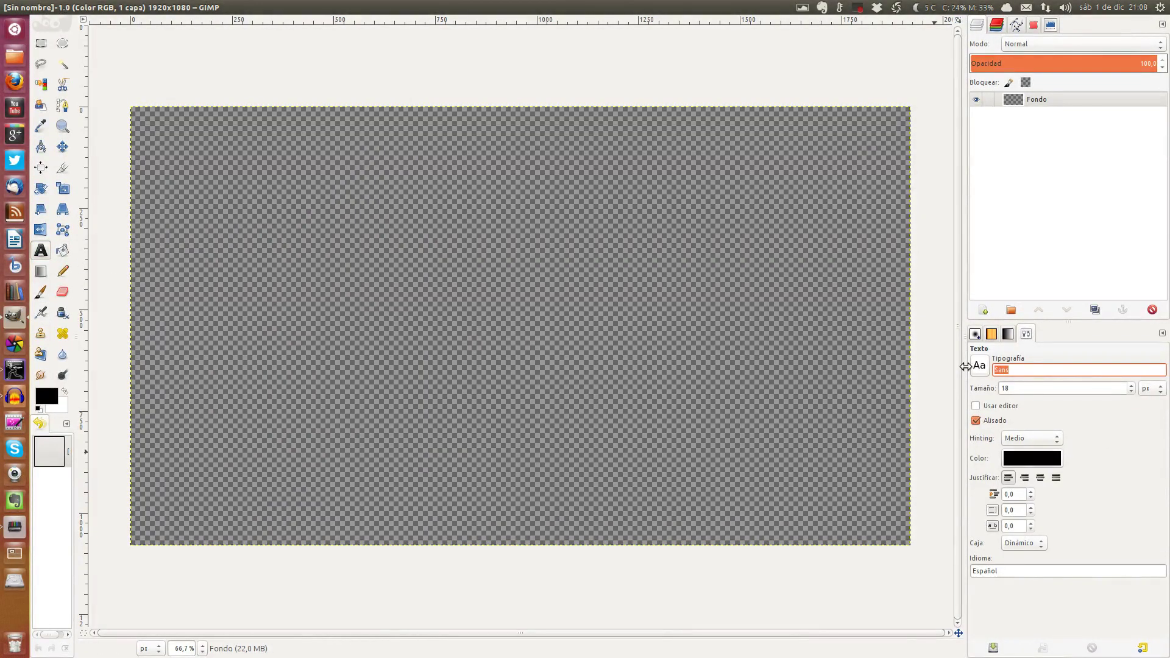
text(Ubutu)
key(BackSpace)
key(BackSpace)
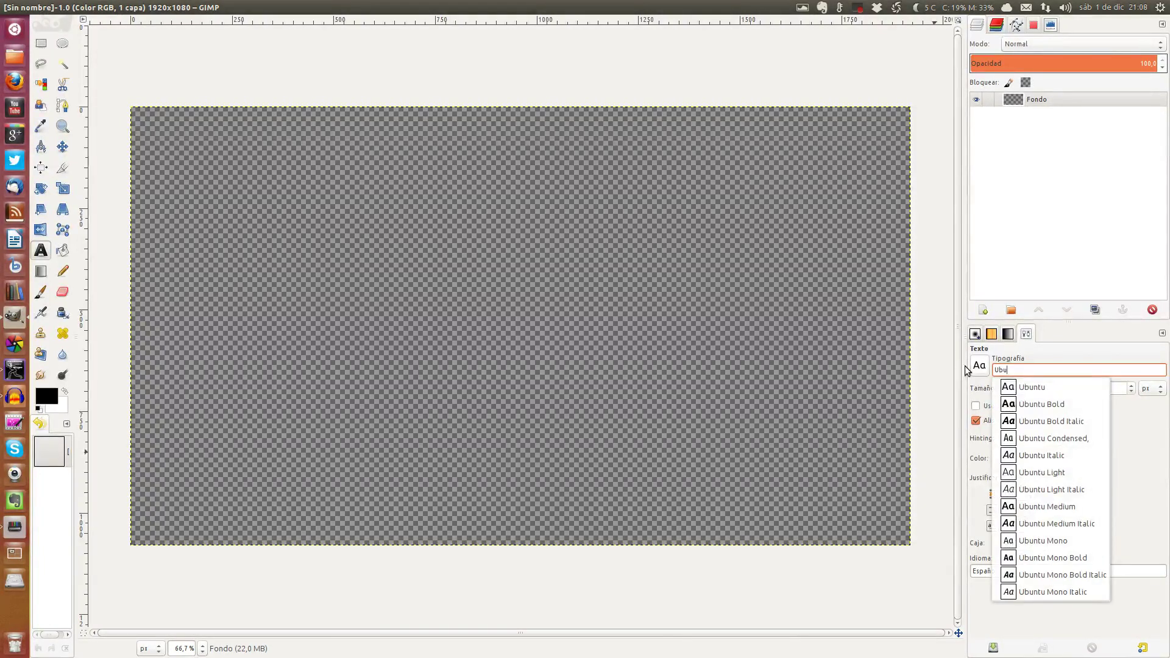
key(Escape)
key(Tab)
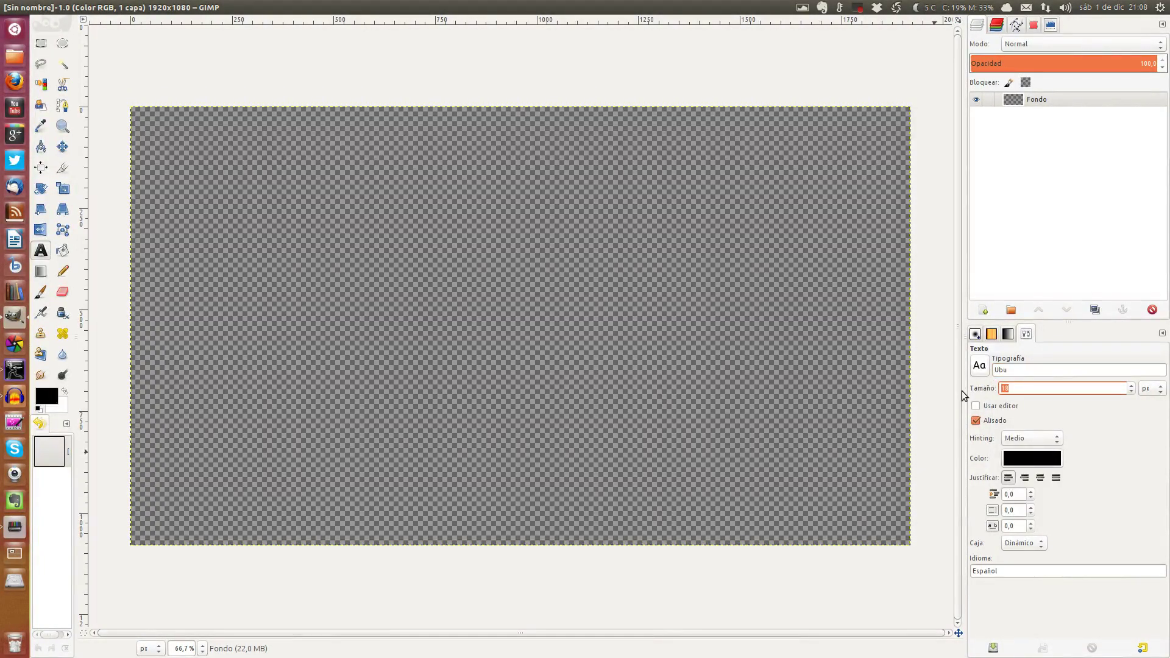
text(10)
key(BackSpace)
key(BackSpace)
text(20)
Step: Set hinting Completo, pale ffeeee colour, centre justification, and type Hola in a wide text box
click(1030, 438)
click(1035, 439)
click(1032, 458)
drag(481, 300, 551, 364)
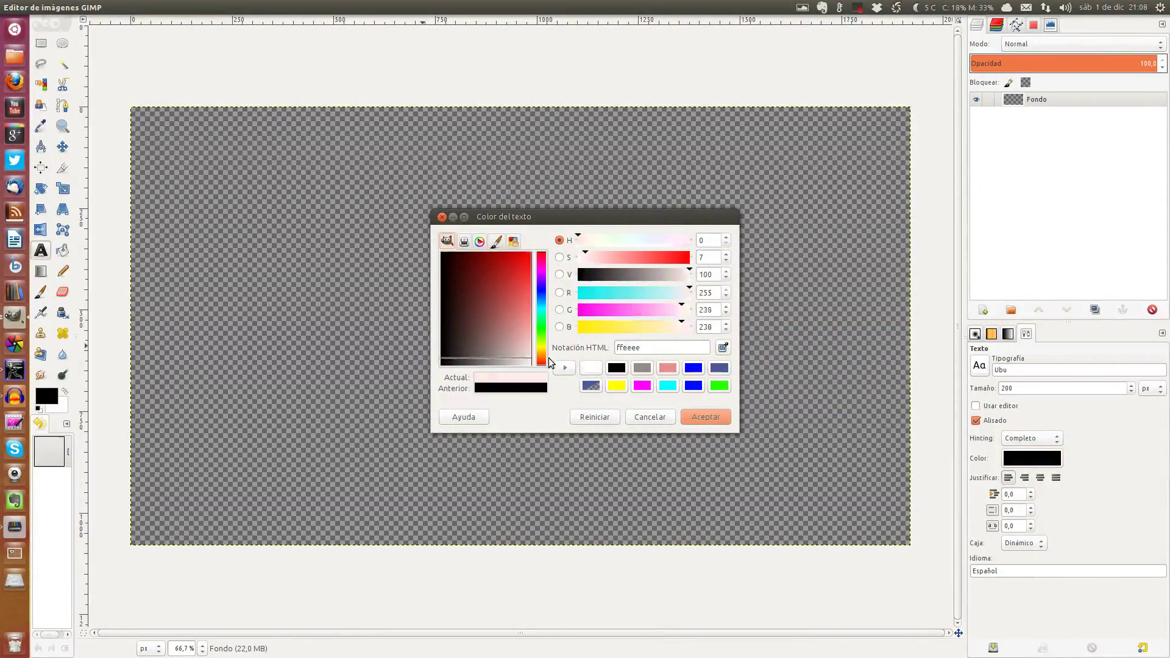
click(711, 419)
click(1039, 477)
drag(177, 221, 869, 391)
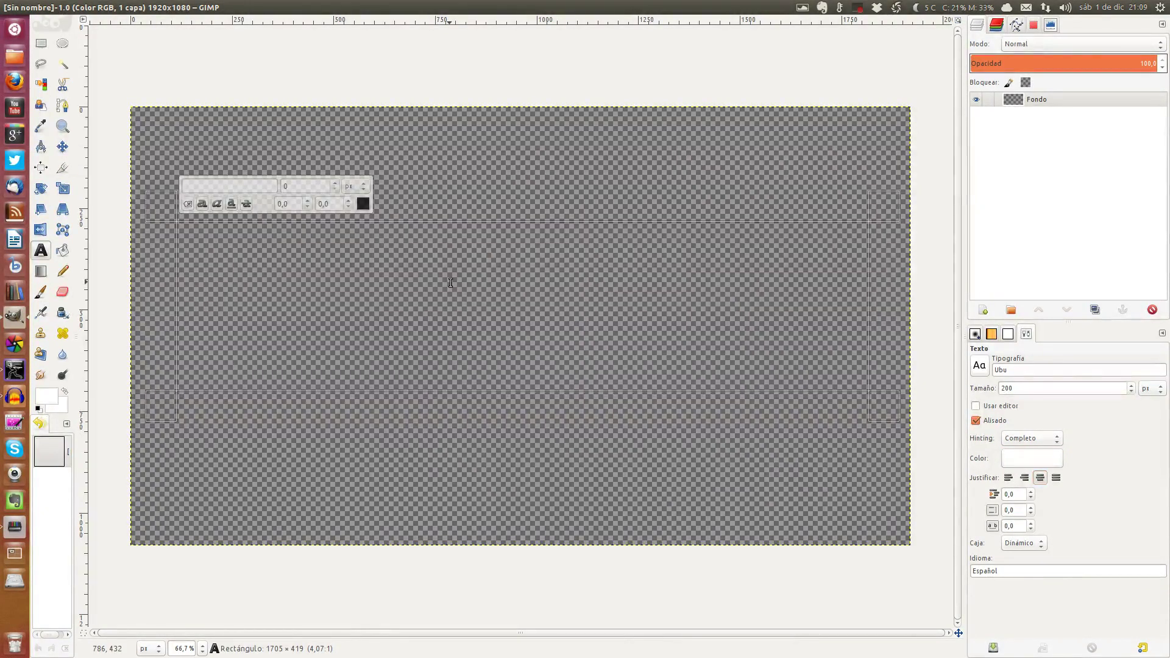
text(Hola)
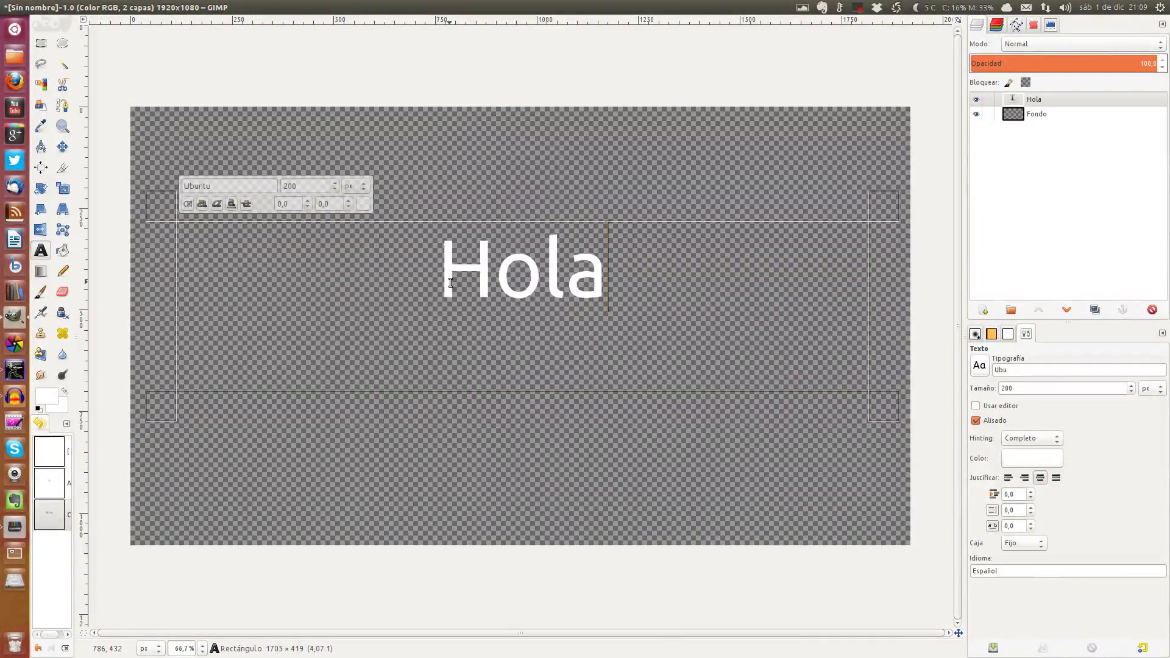
Step: Use the Align tool to centre the Hola text layer on the 1920x1080 canvas, horizontally and vertically
click(48, 174)
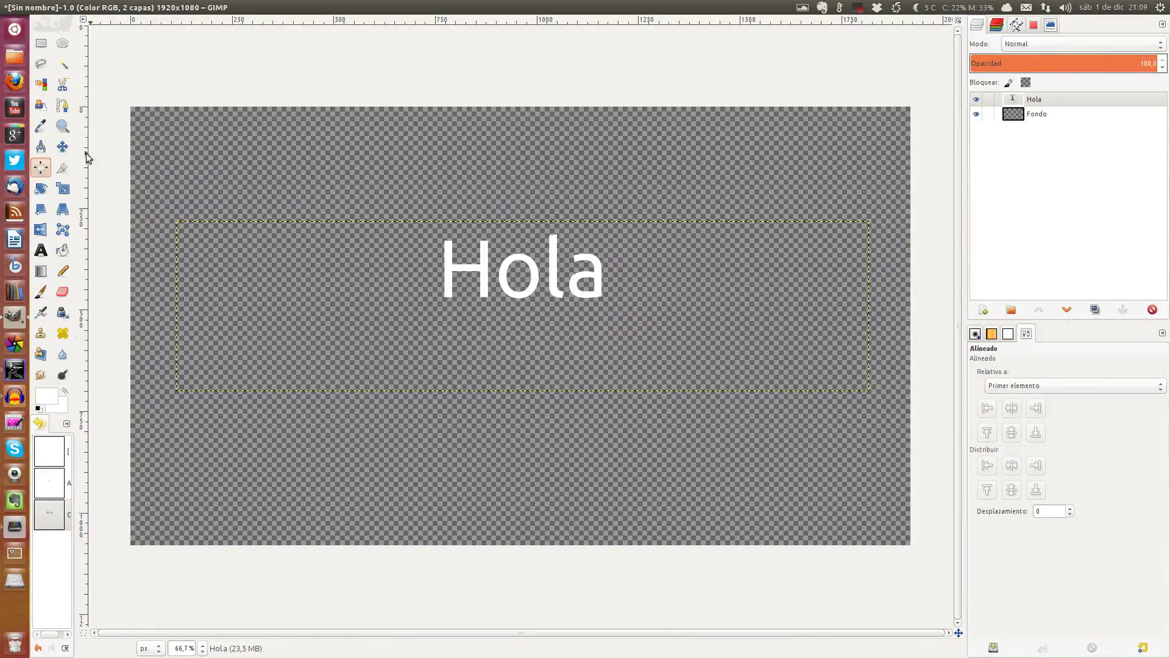
click(534, 266)
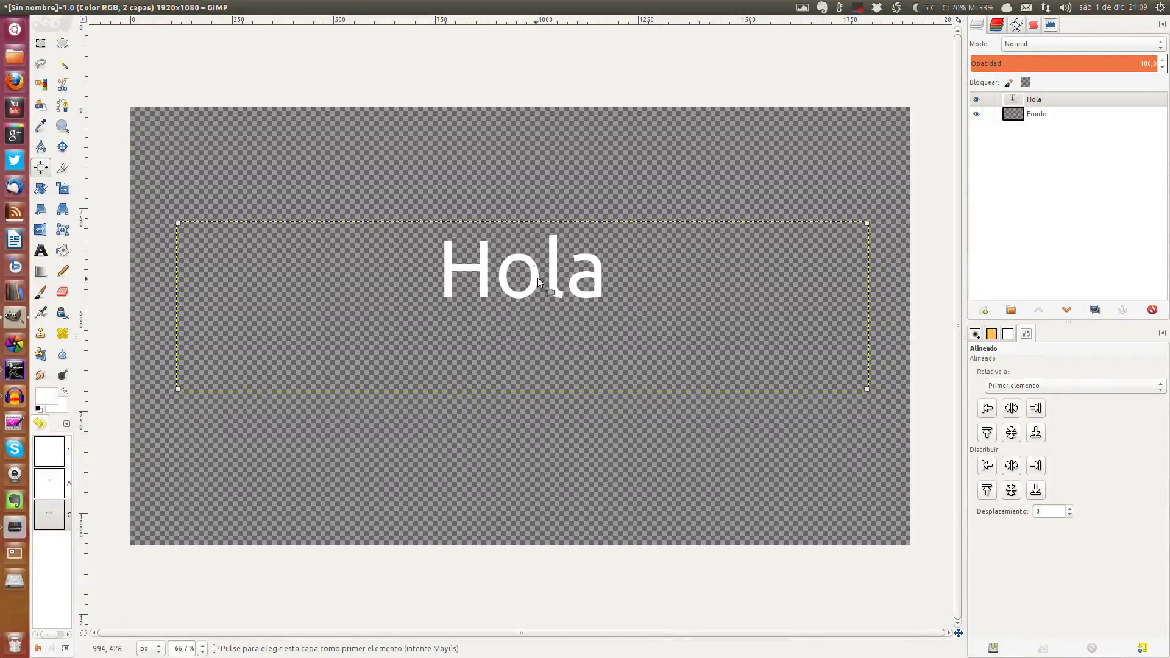
click(1013, 412)
click(1011, 433)
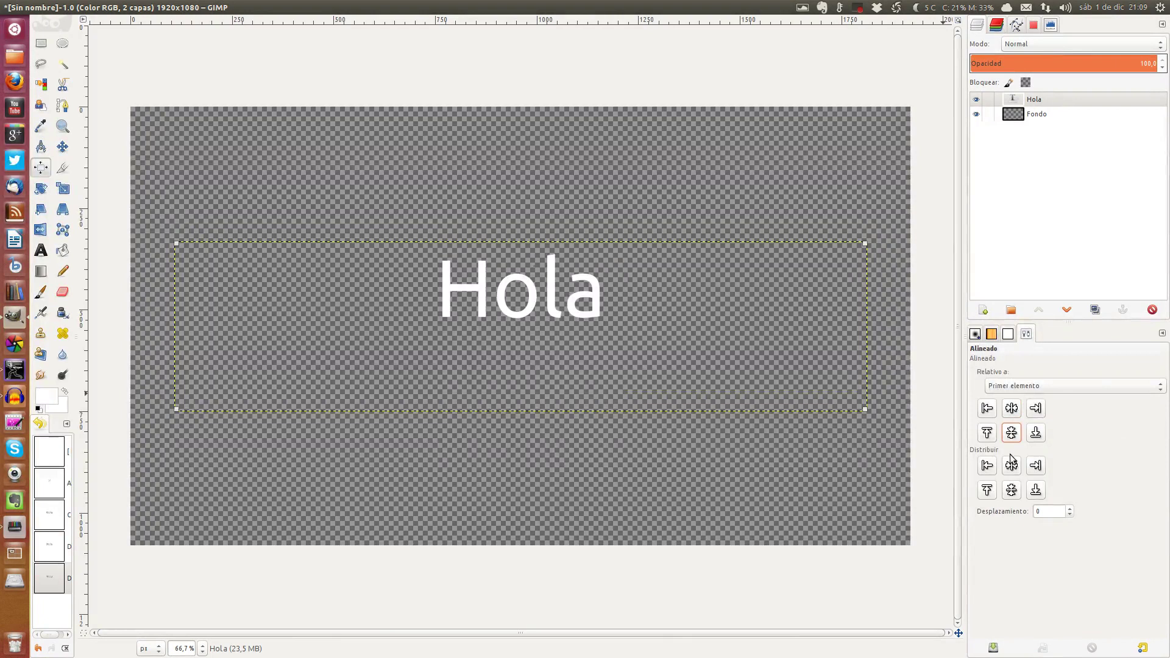
click(1011, 466)
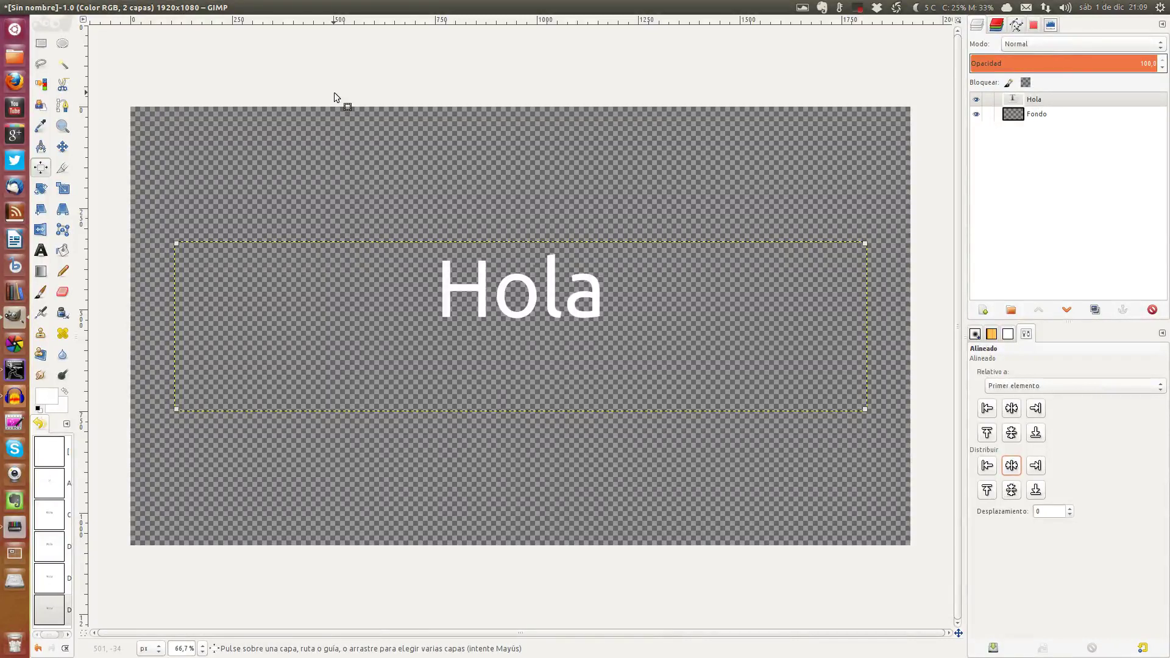
Step: Apply Drop Shadow to the Hola text, found by searching 'sombra', then open Export Image for PNG
key(alt)
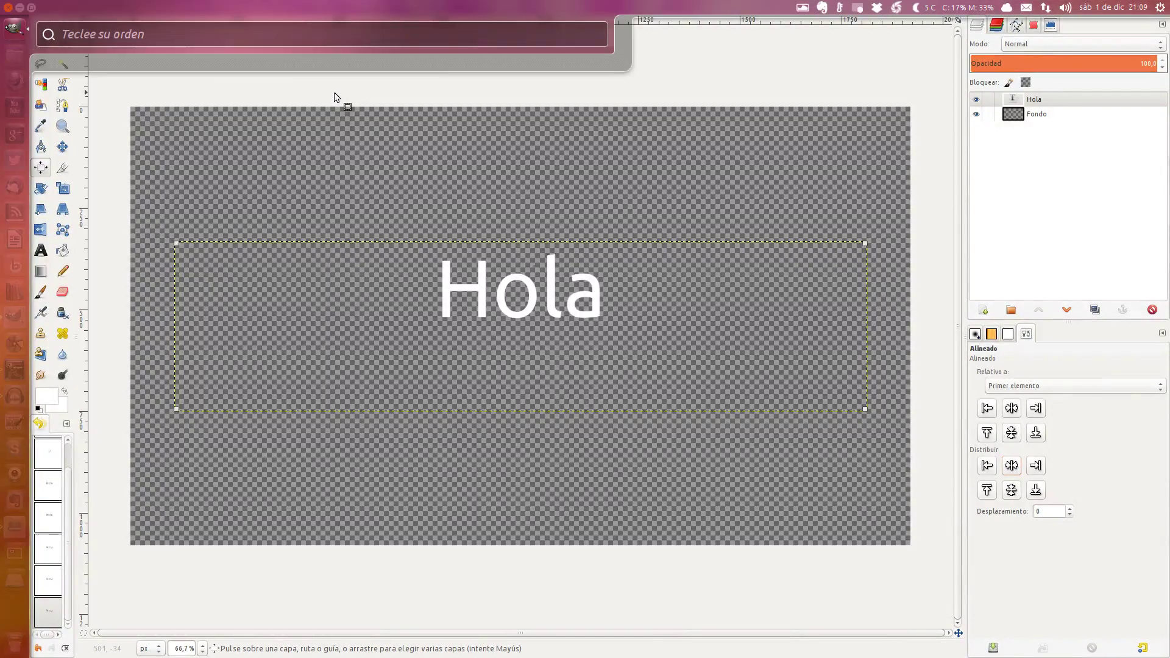
text(sombra)
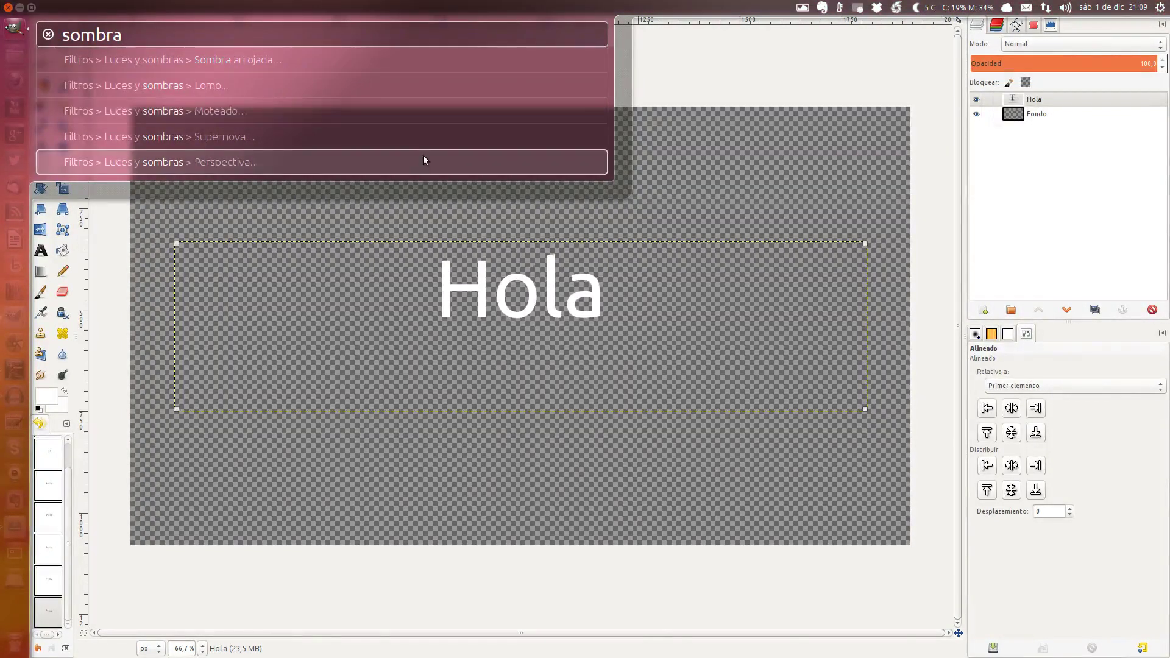
click(281, 60)
click(683, 338)
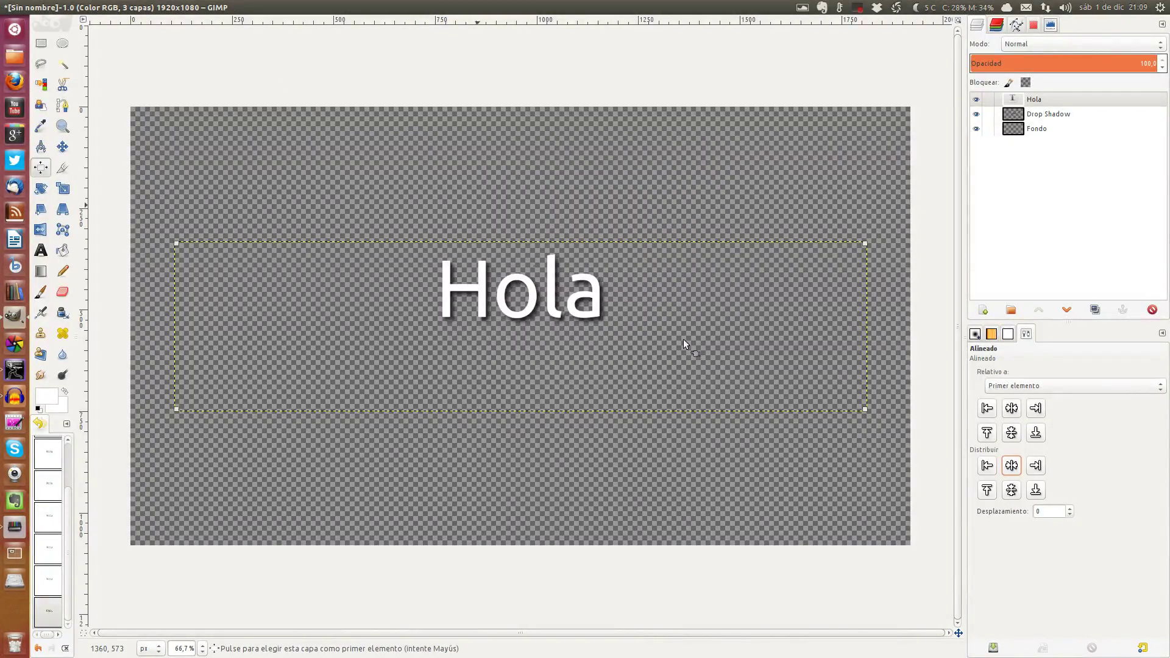
key(ctrl+shift+e)
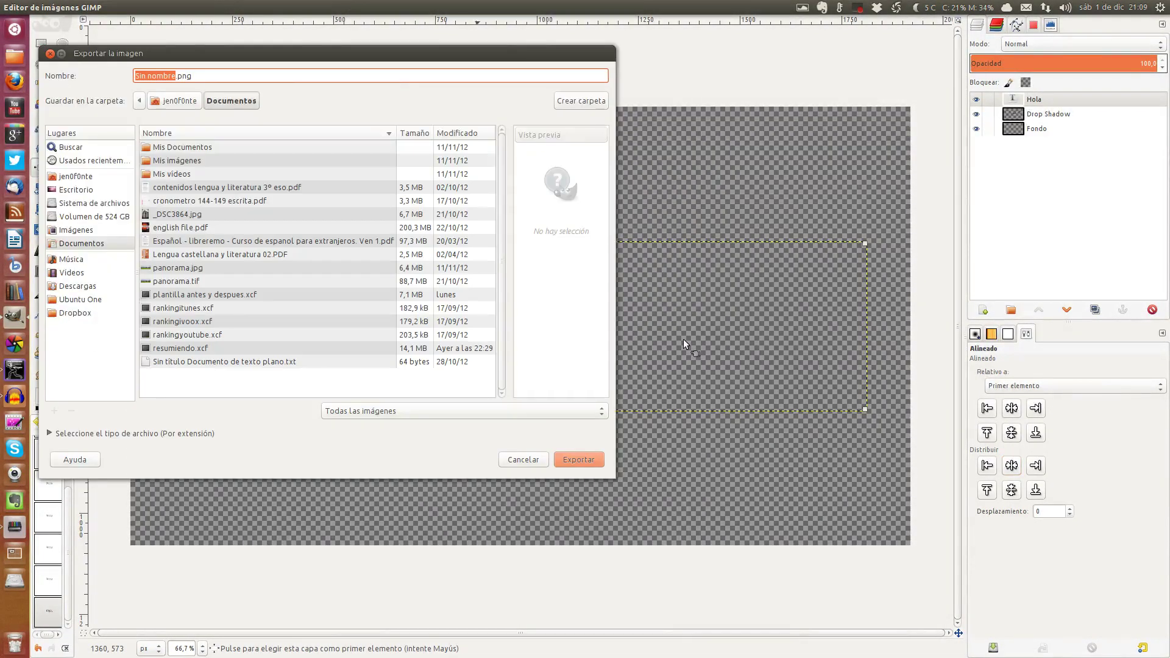
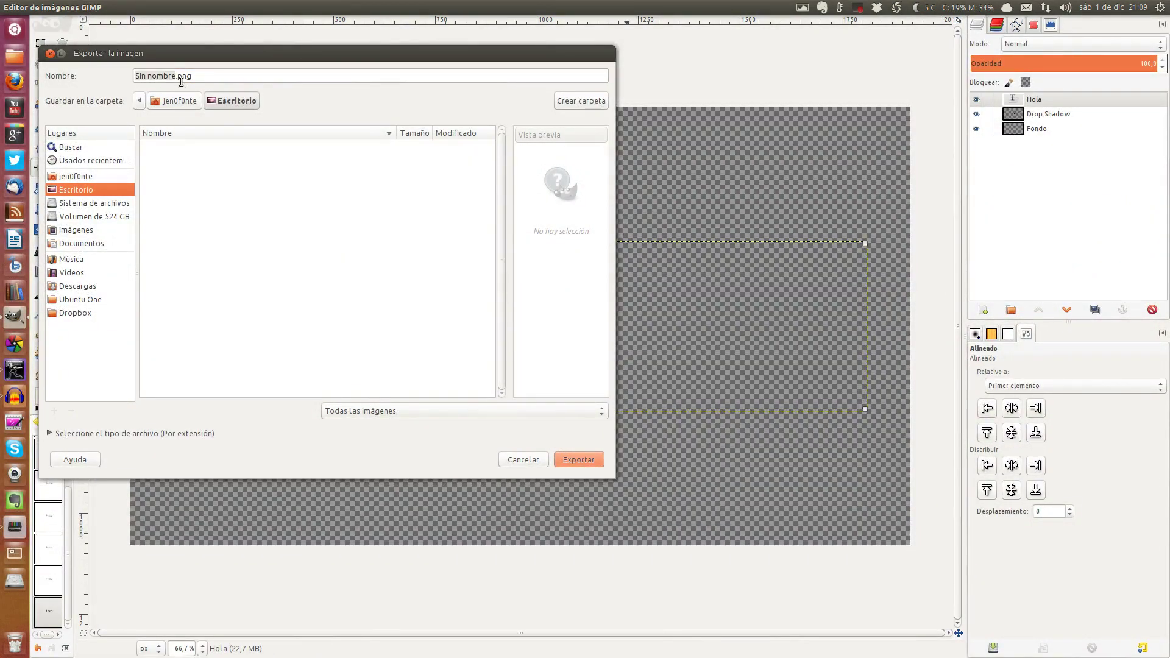
Step: Export the GIMP image as hola.png in Escritorio, accepting the default PNG options
drag(174, 77, 102, 76)
text(hola)
click(558, 458)
click(433, 320)
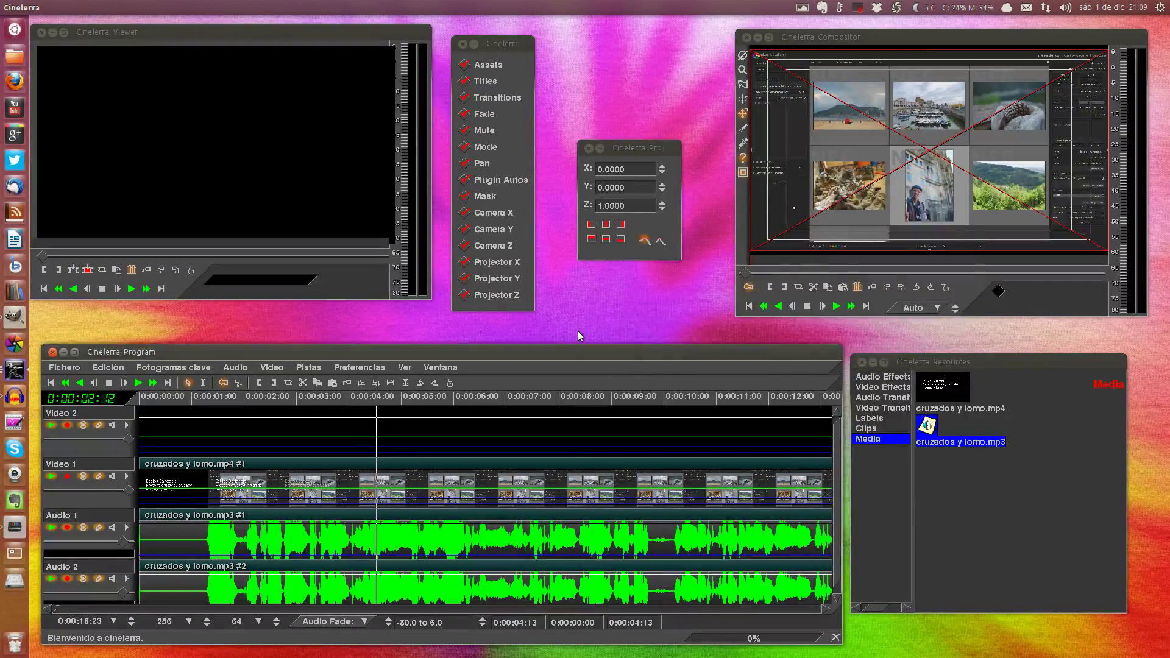
Step: Load hola.png from the desktop into the Cinelerra project
key(o)
scroll(647, 318, down, 1)
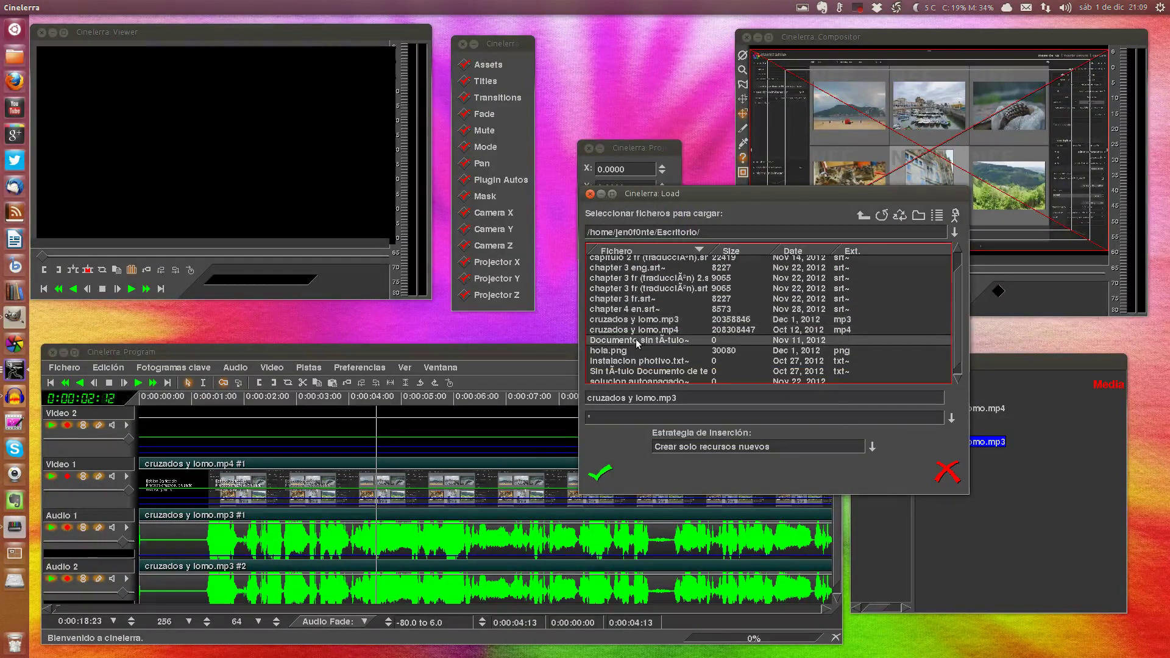
click(637, 351)
click(612, 476)
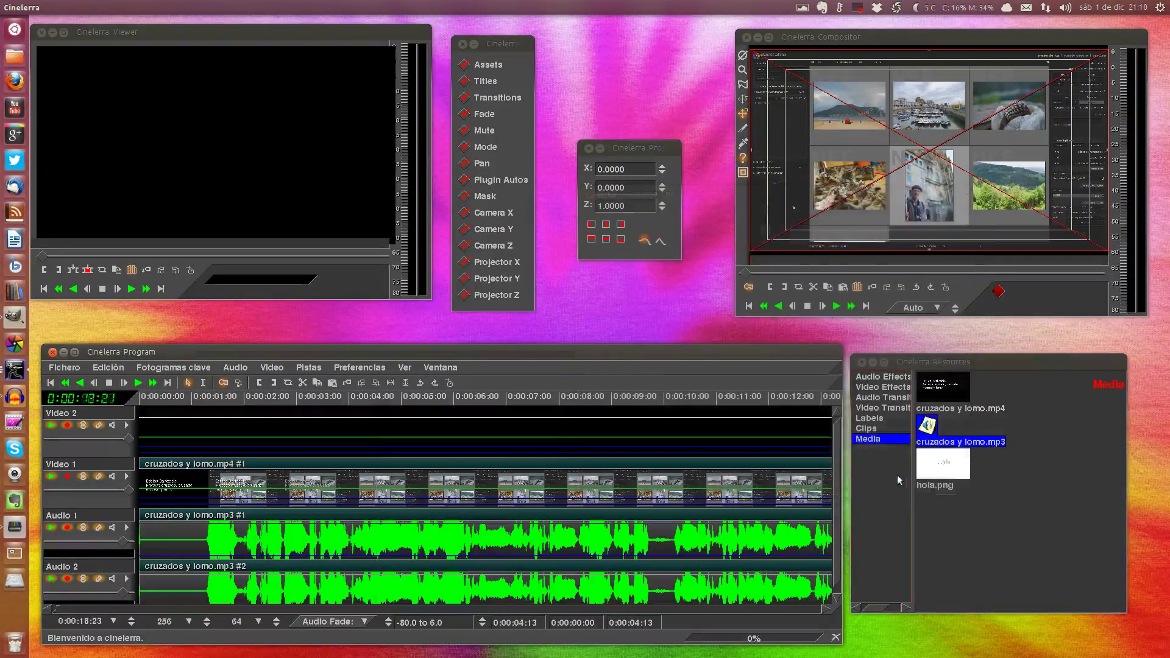
Step: Place hola.png on the Video 2 track and check the 'Hola' overlay in the compositor
drag(944, 464, 417, 435)
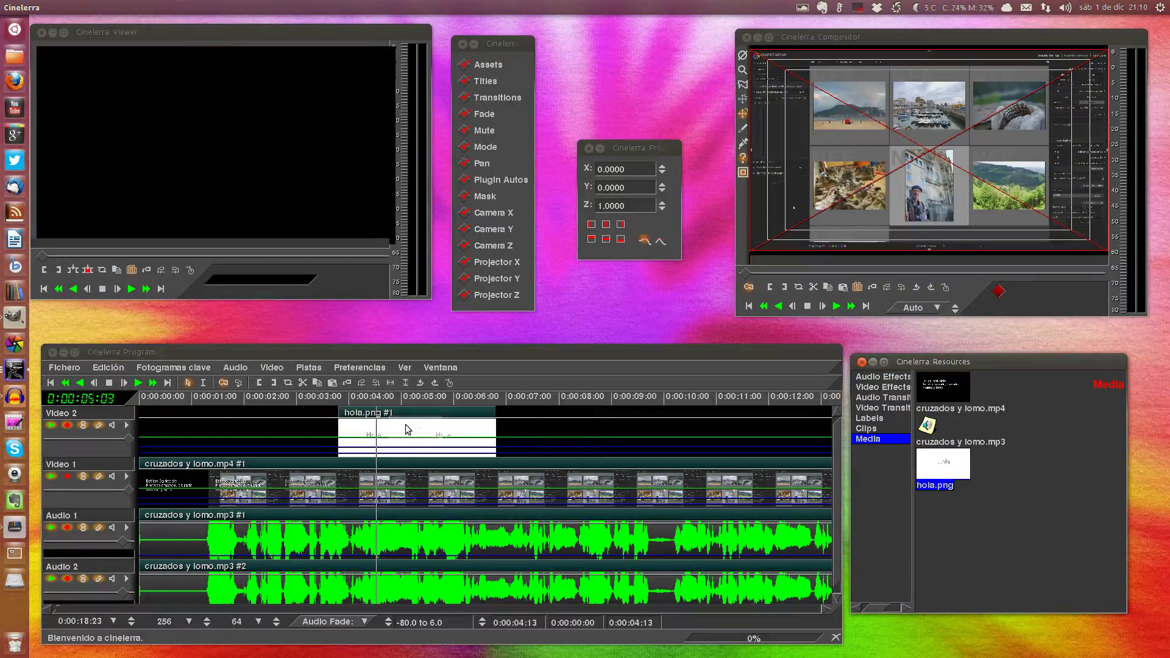
click(770, 38)
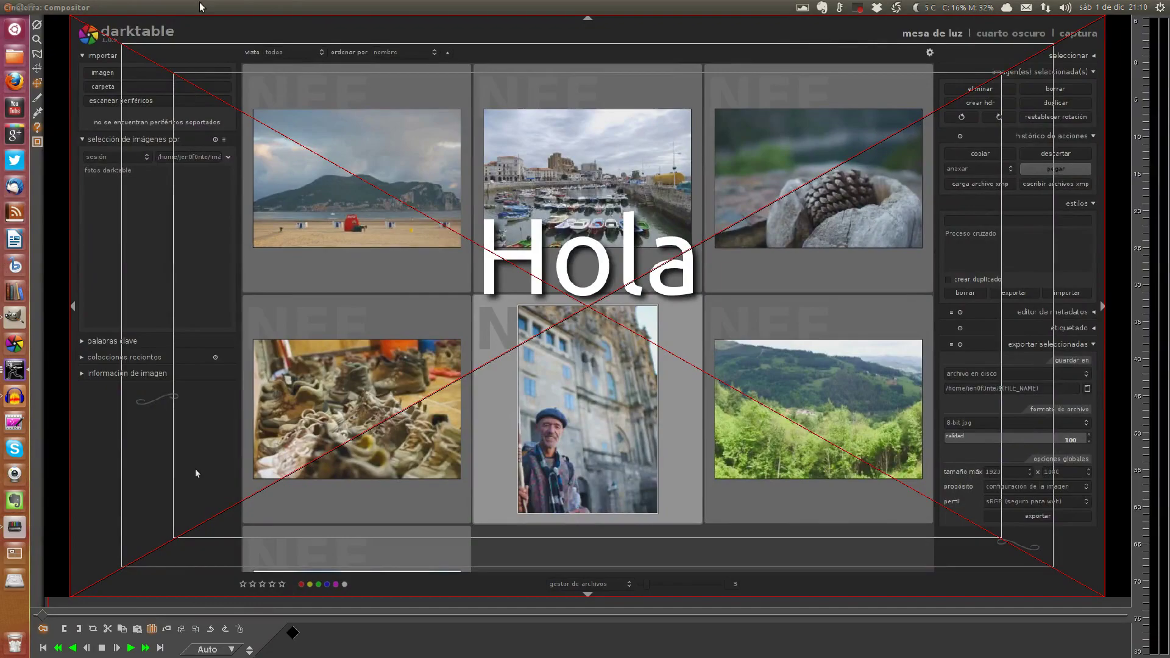
click(37, 7)
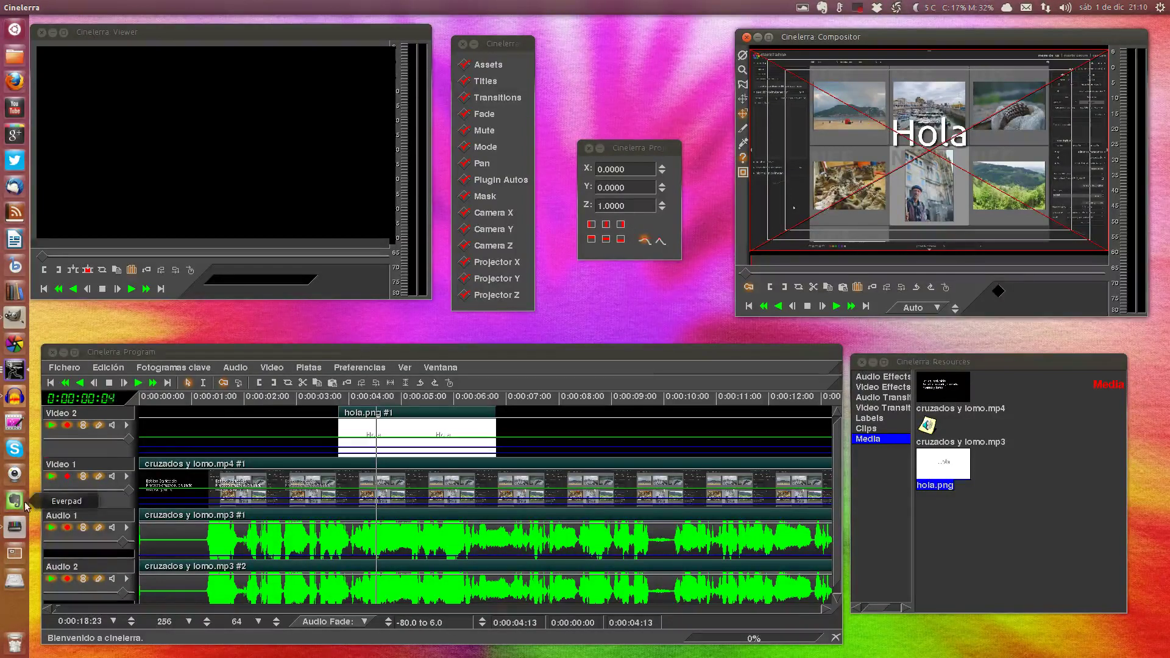
click(17, 554)
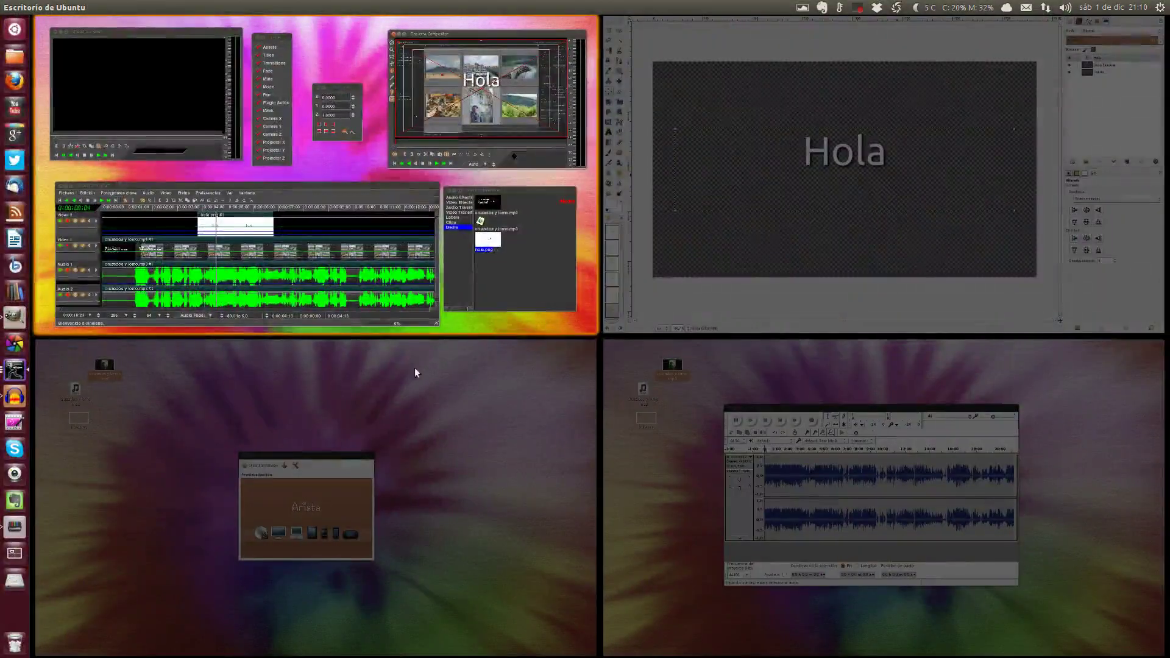
click(679, 224)
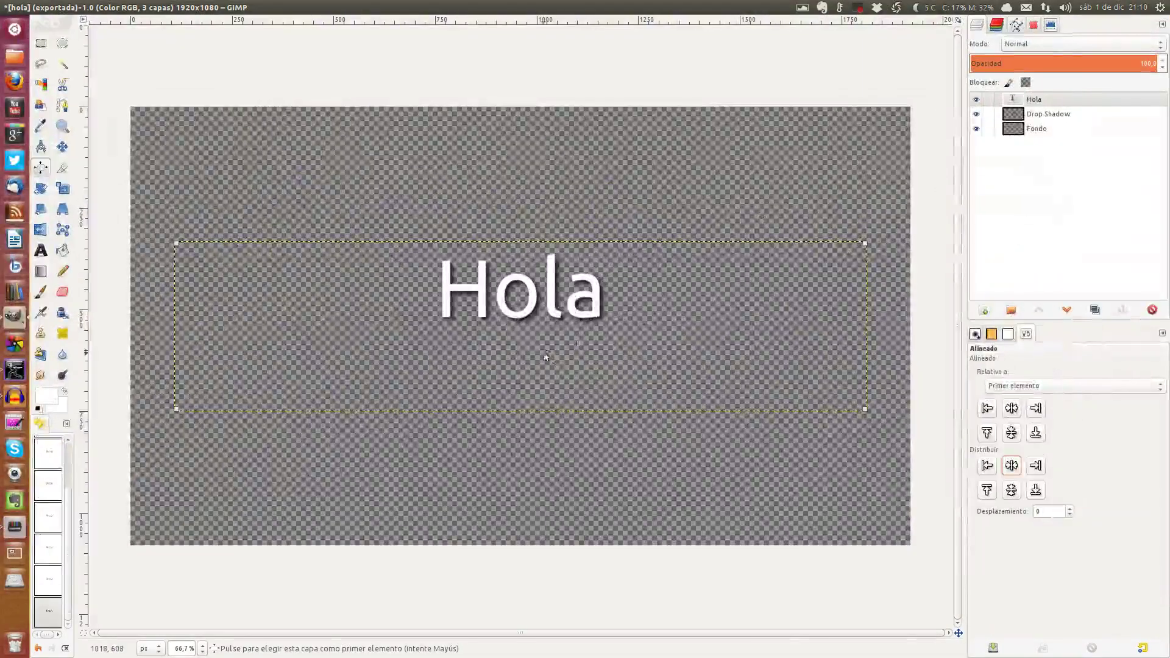
key(ctrl+alt+Down)
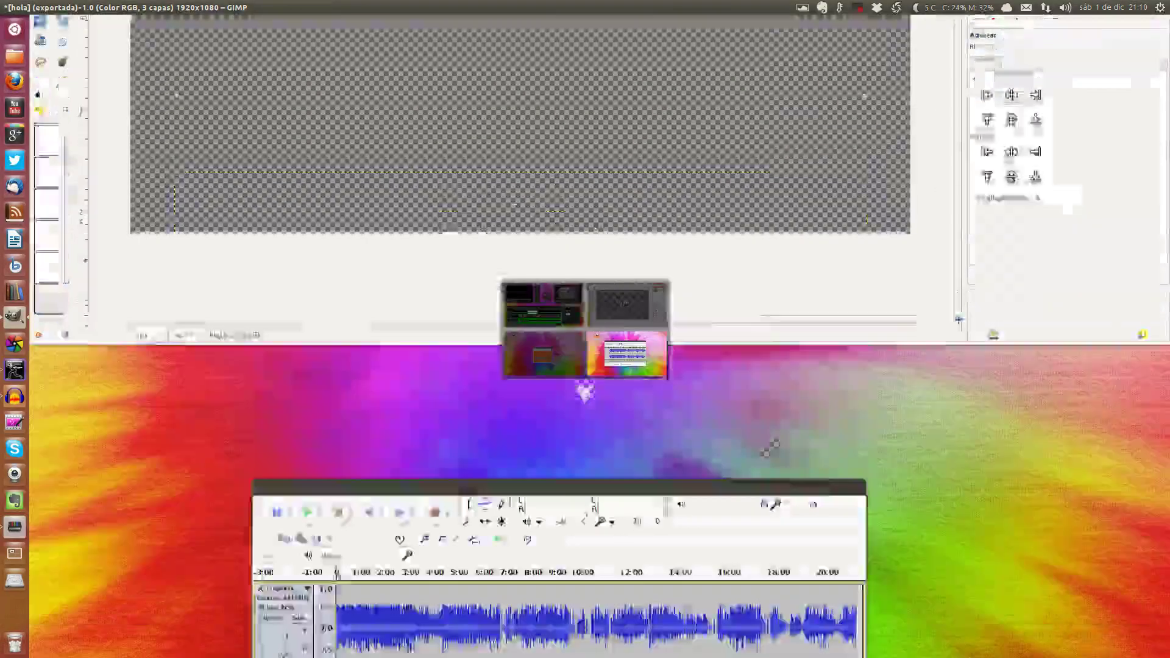
click(13, 554)
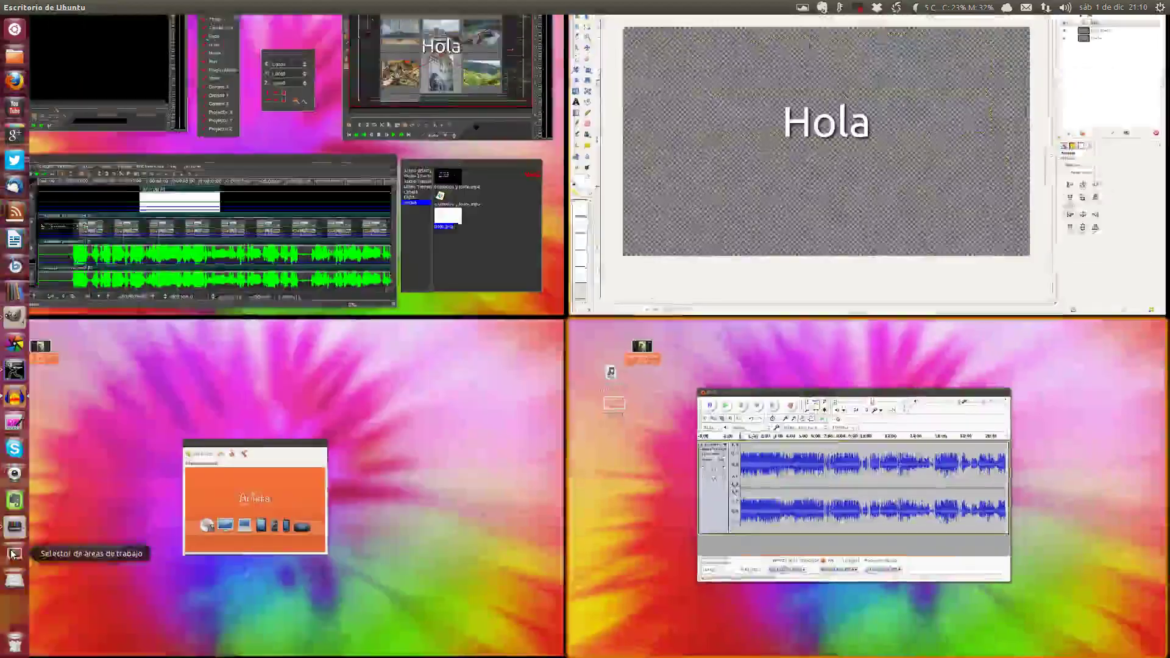
click(485, 489)
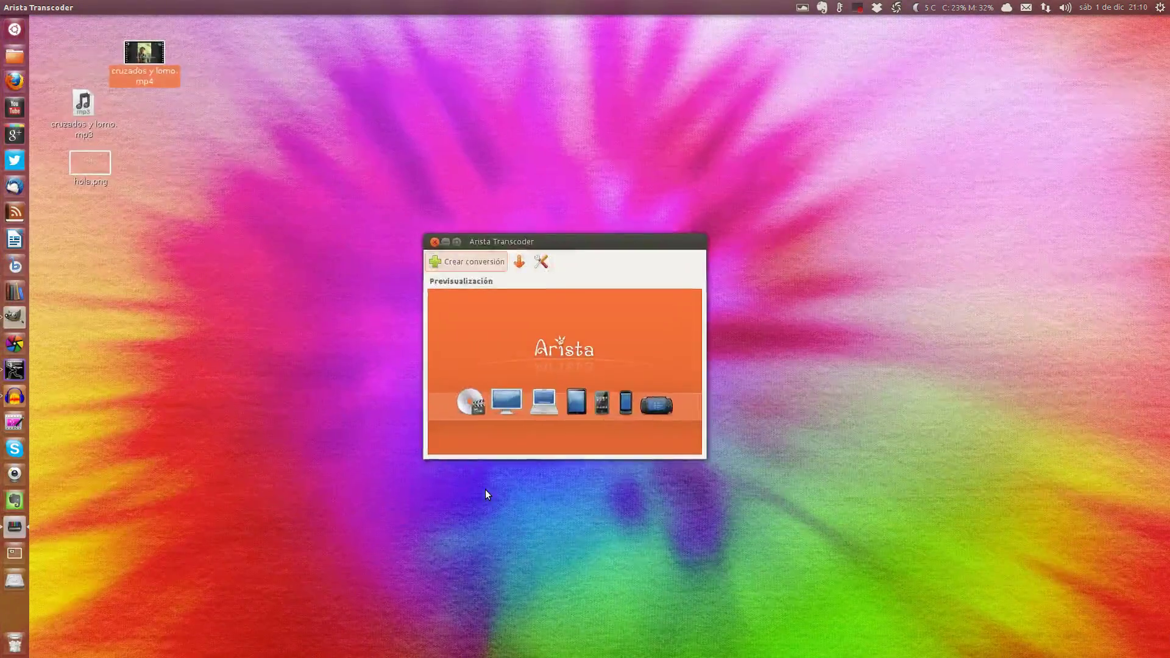
key(ctrl+alt+Right)
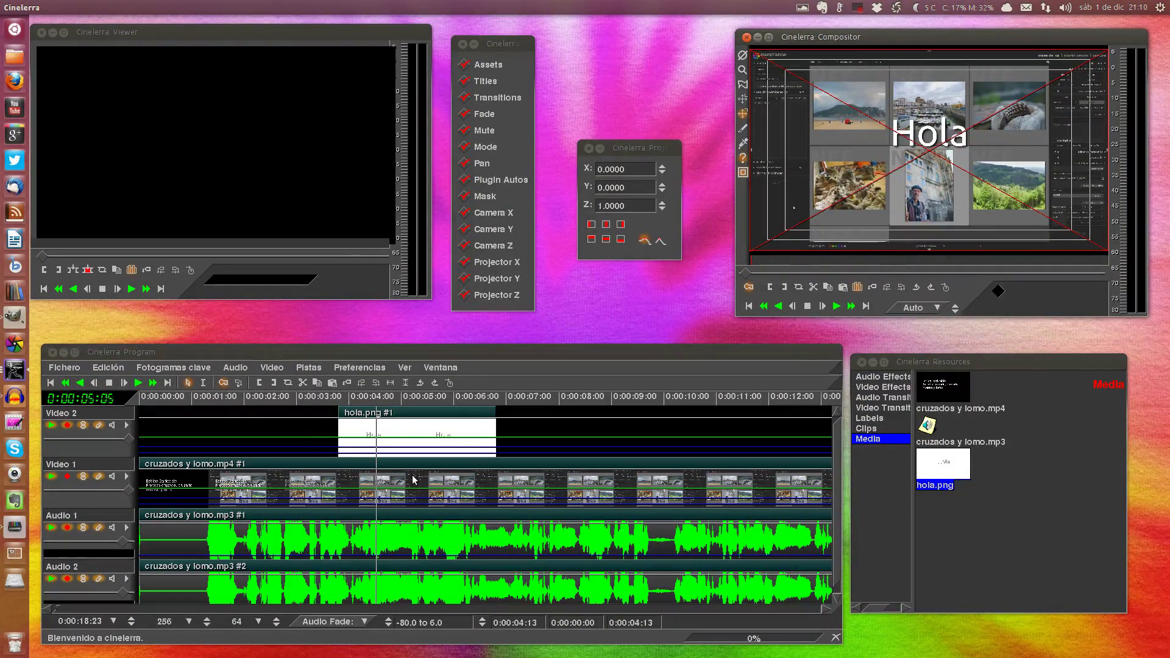
Step: Open Fichero > Renderizar and check the fotoantiguacompleto.mov Quicktime para Linux output and YUV 4:2:0 Planar video compression
click(81, 369)
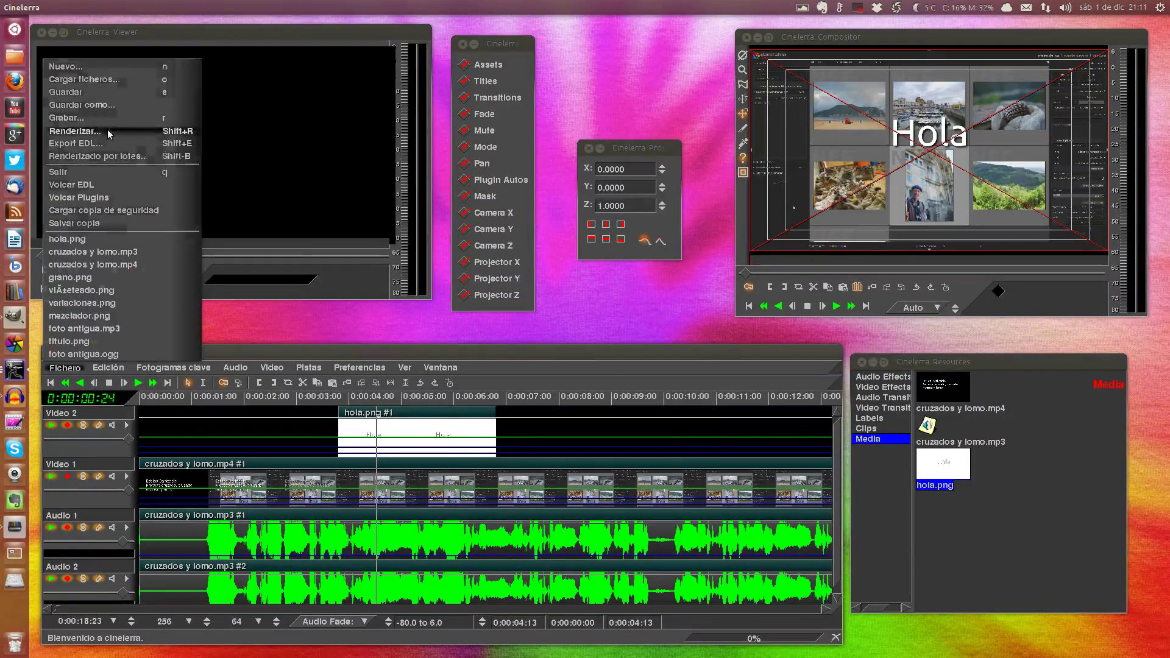
click(107, 129)
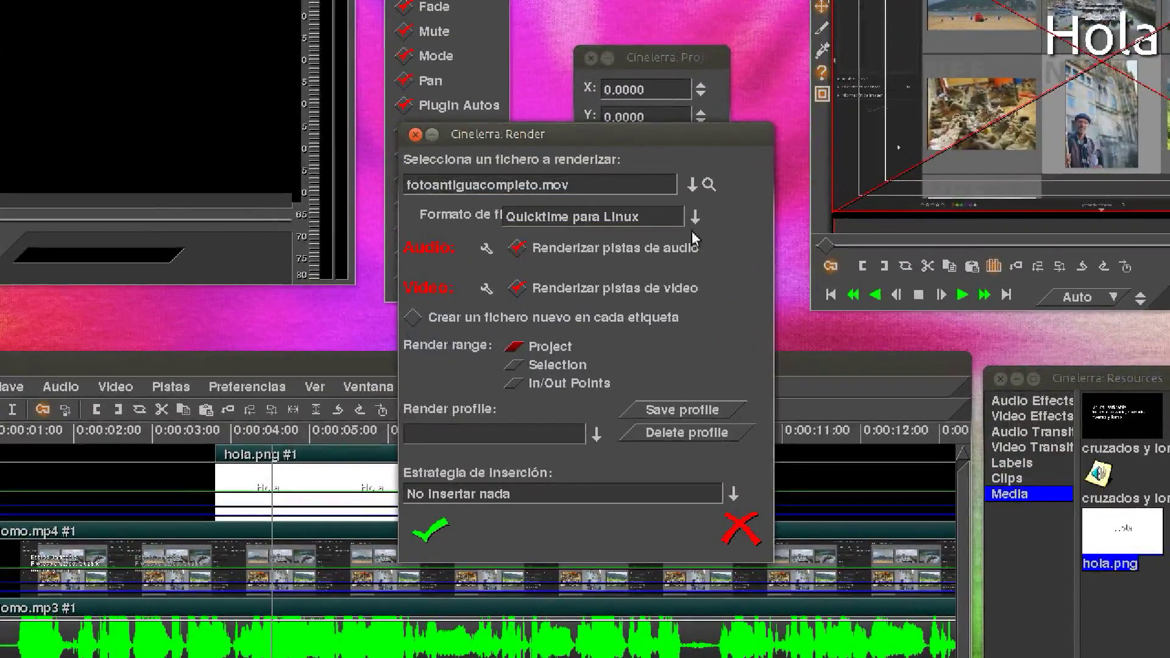
click(585, 219)
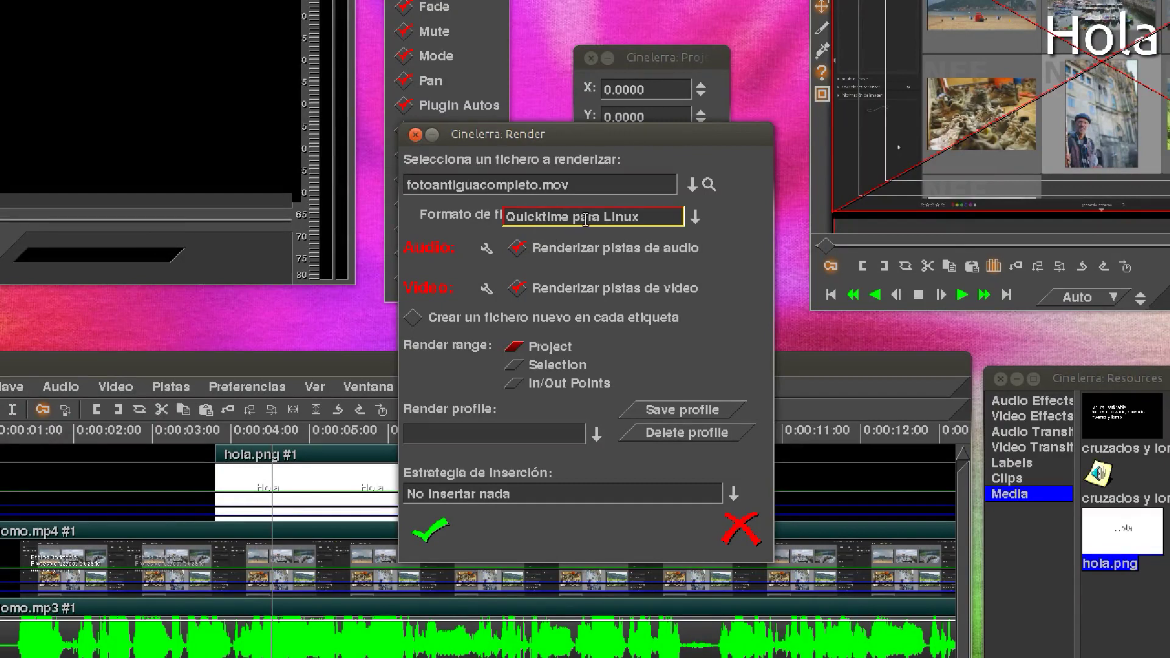
click(533, 184)
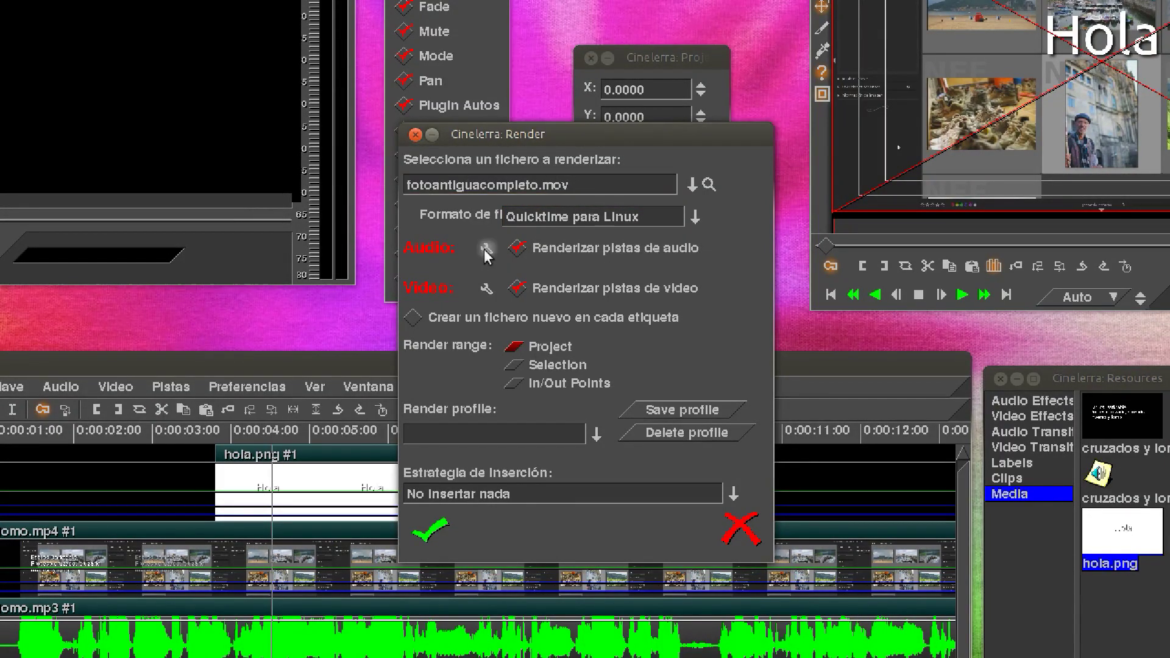
click(486, 288)
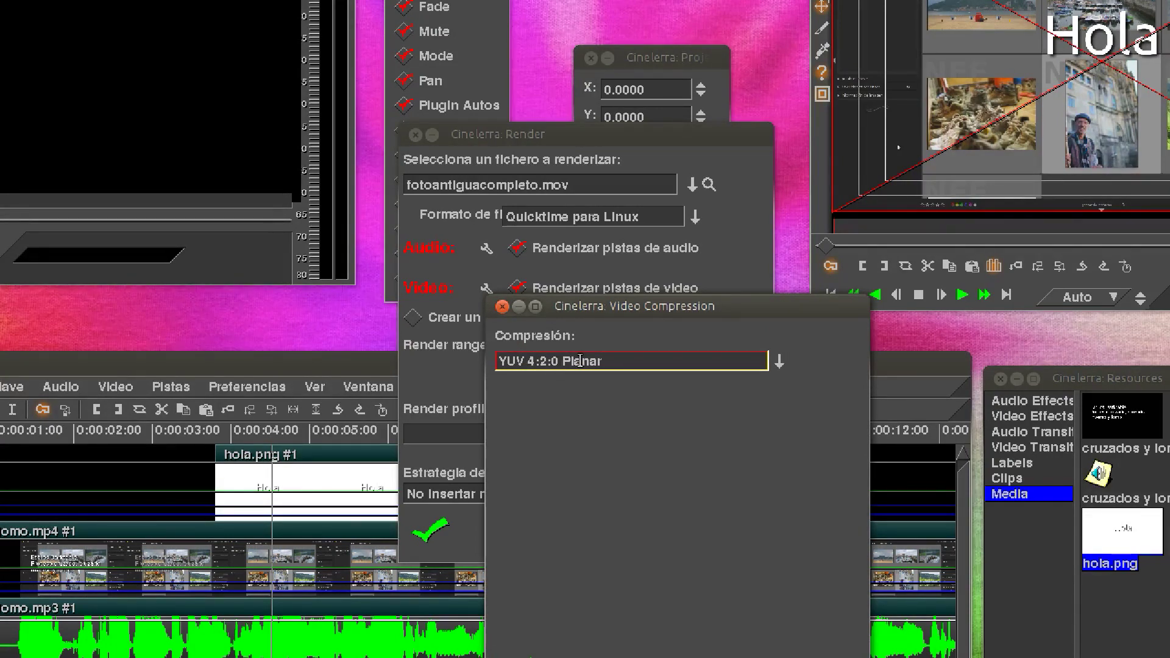
click(517, 655)
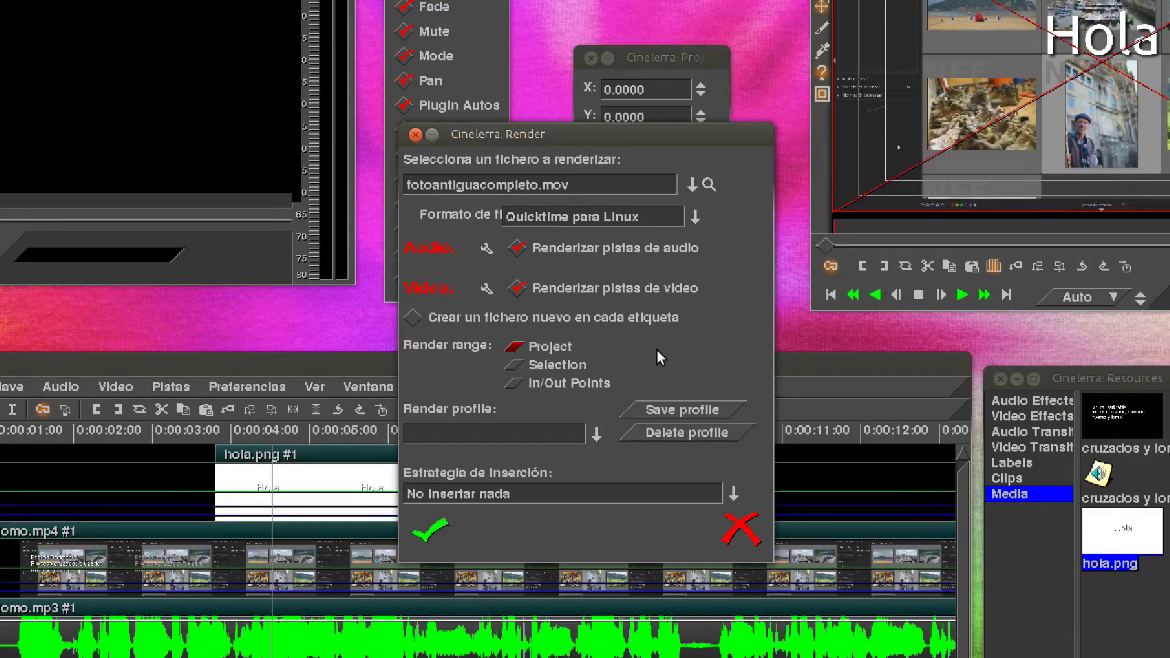
Step: Inspect the audio and video compression options, then cancel the Render dialog without rendering
click(485, 248)
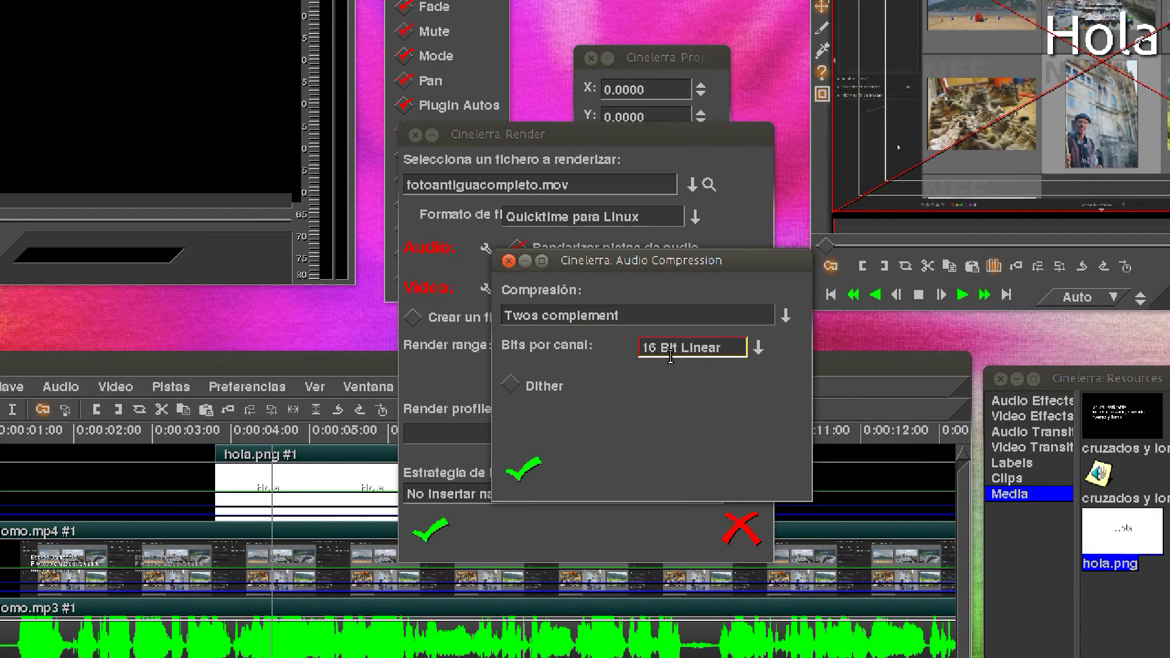
click(525, 471)
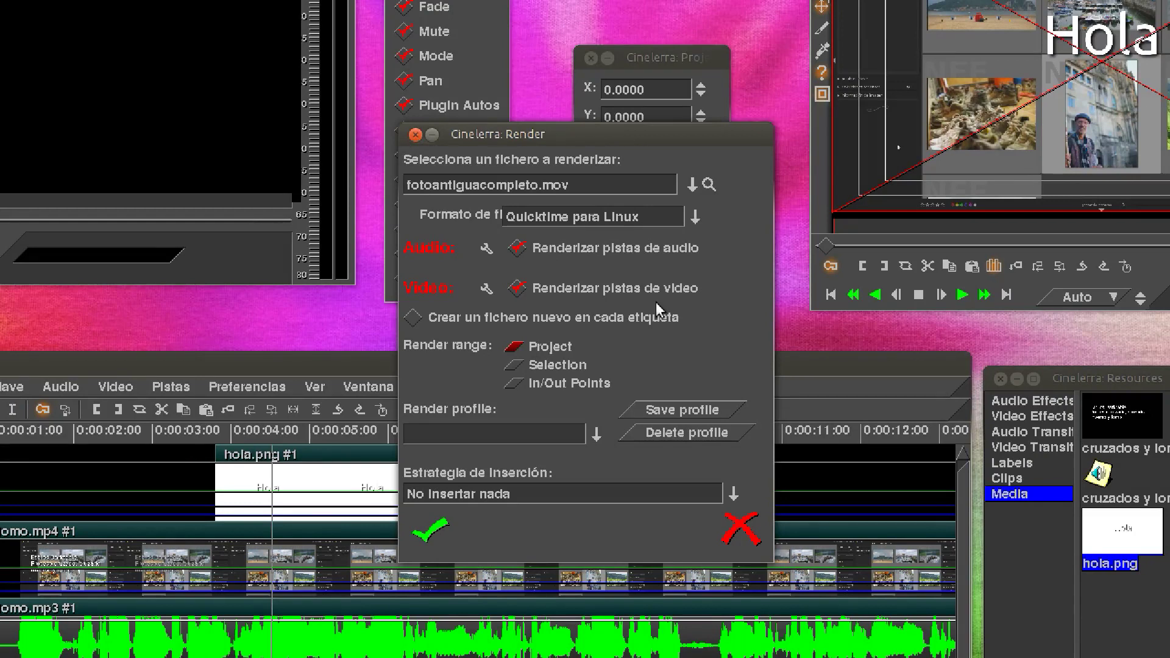
click(487, 290)
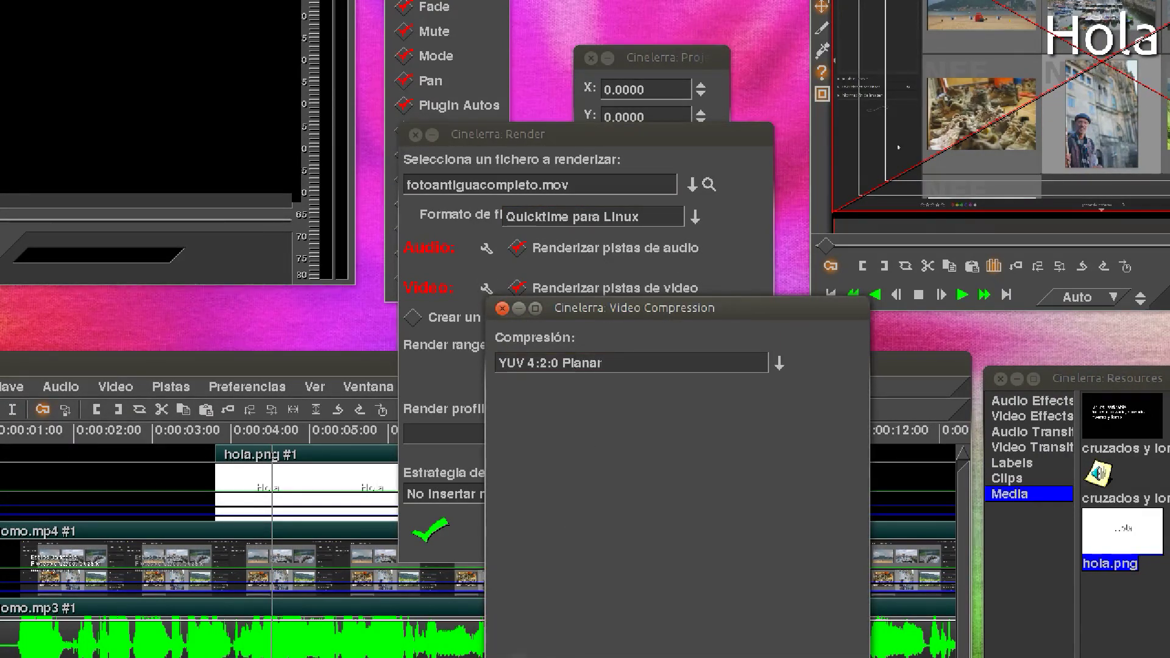
click(518, 656)
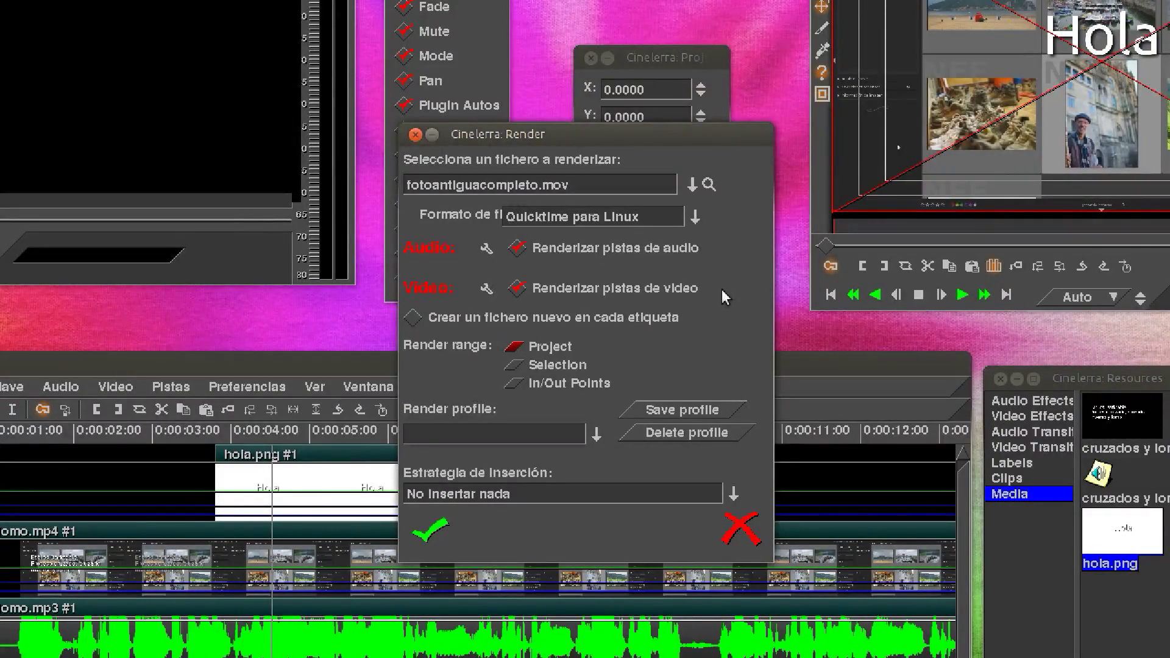
click(740, 529)
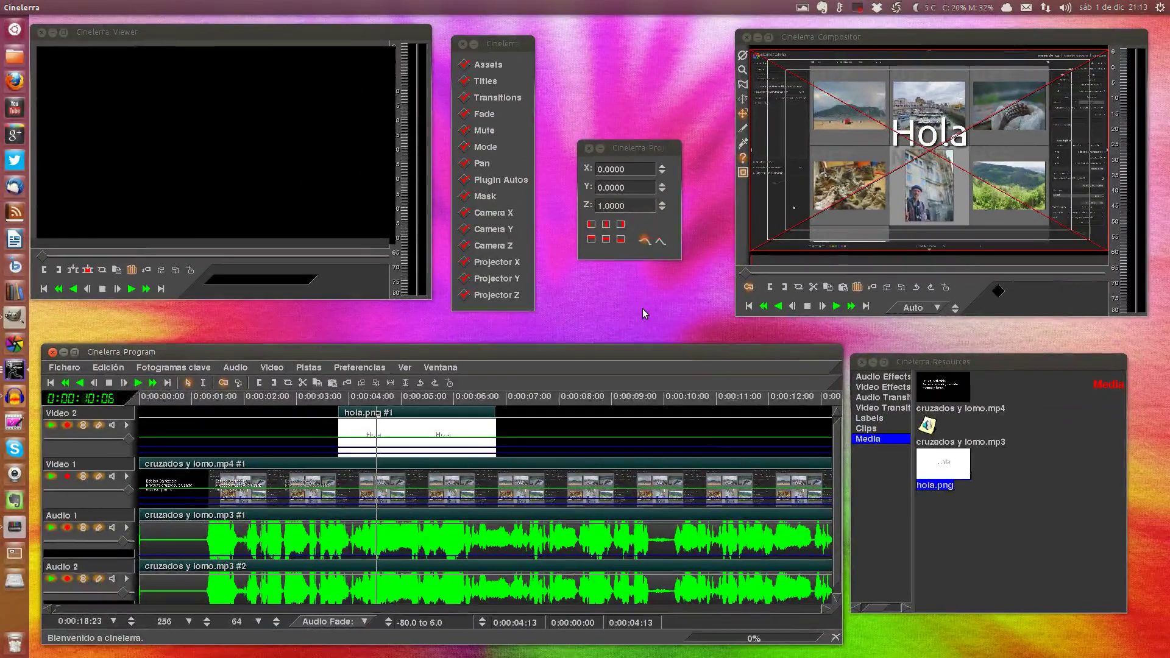